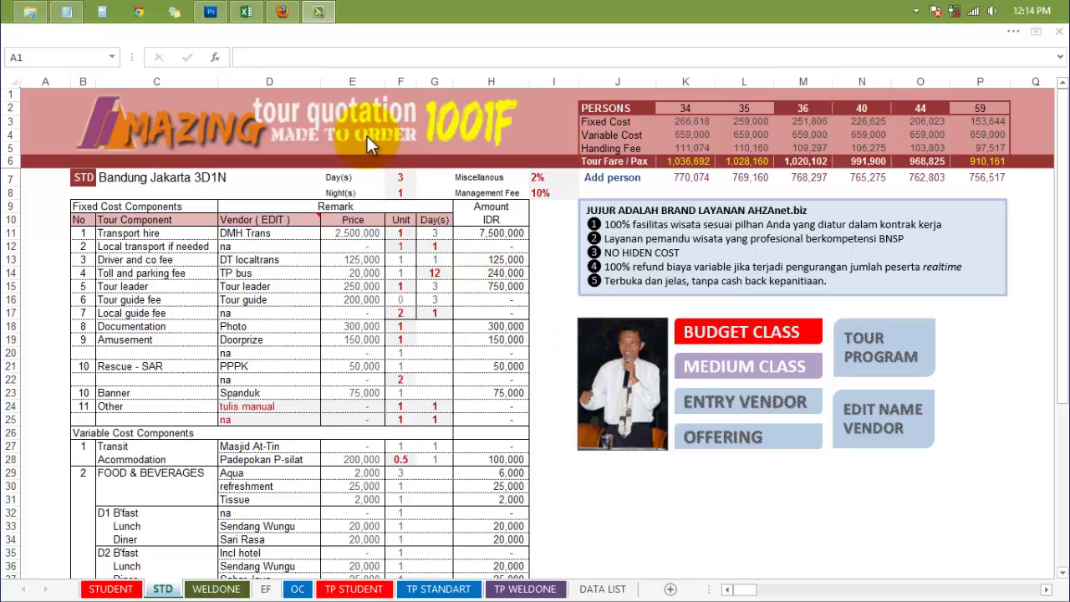
Enable the Developer tab in Excel's ribbon customization options and apply the settings.
left_click(367, 135)
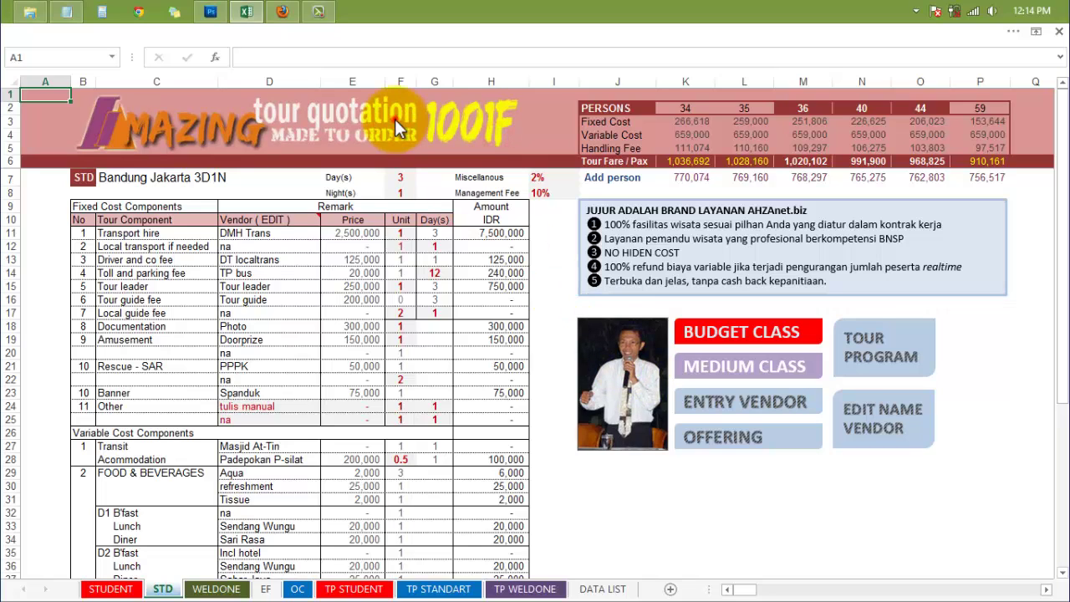
left_click(381, 39)
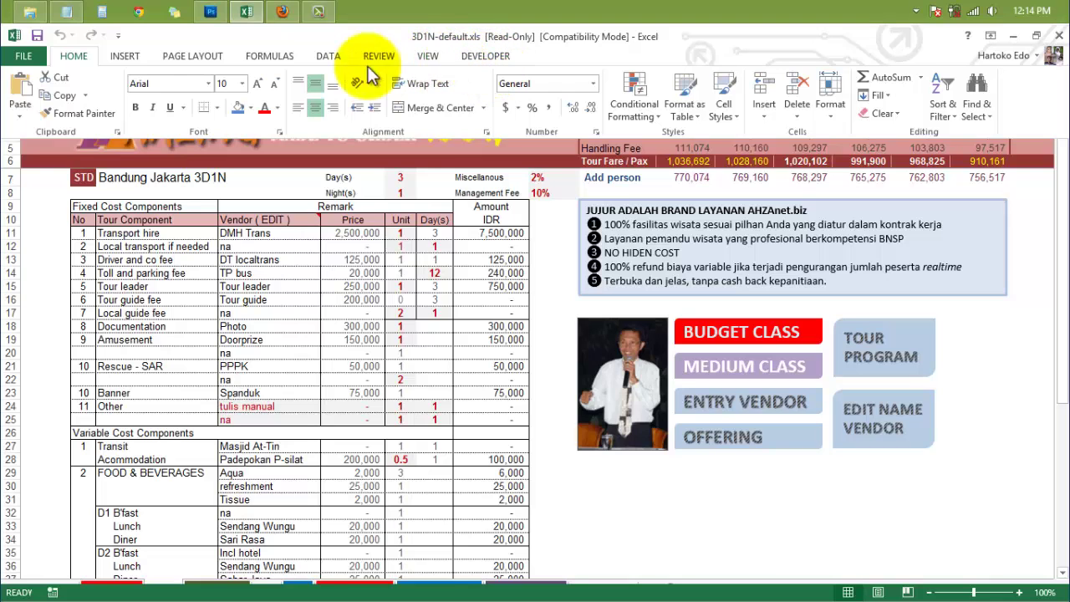
left_click(31, 58)
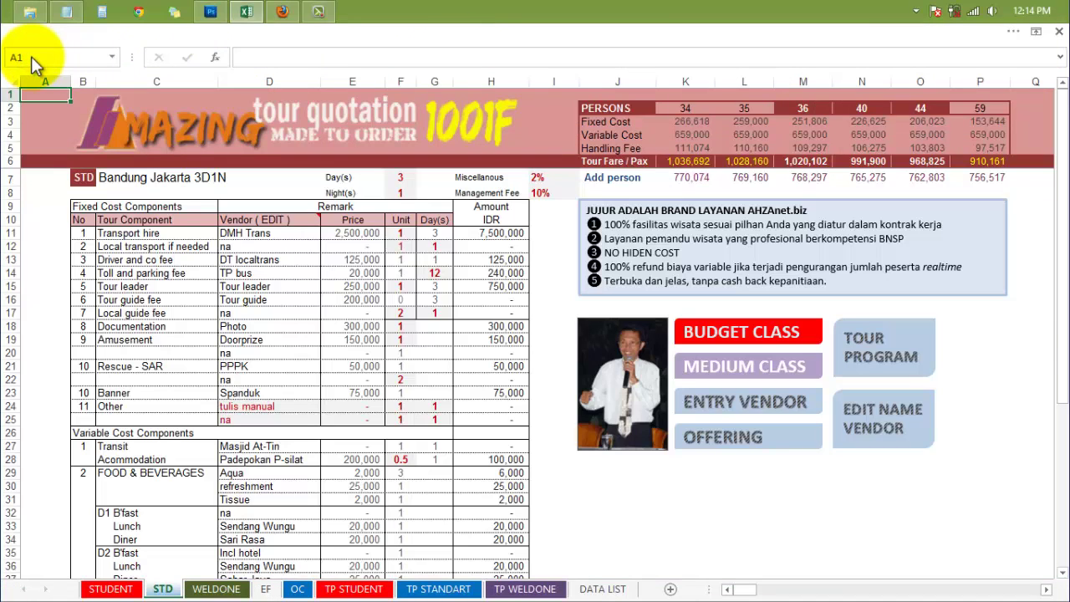
key("alt+f")
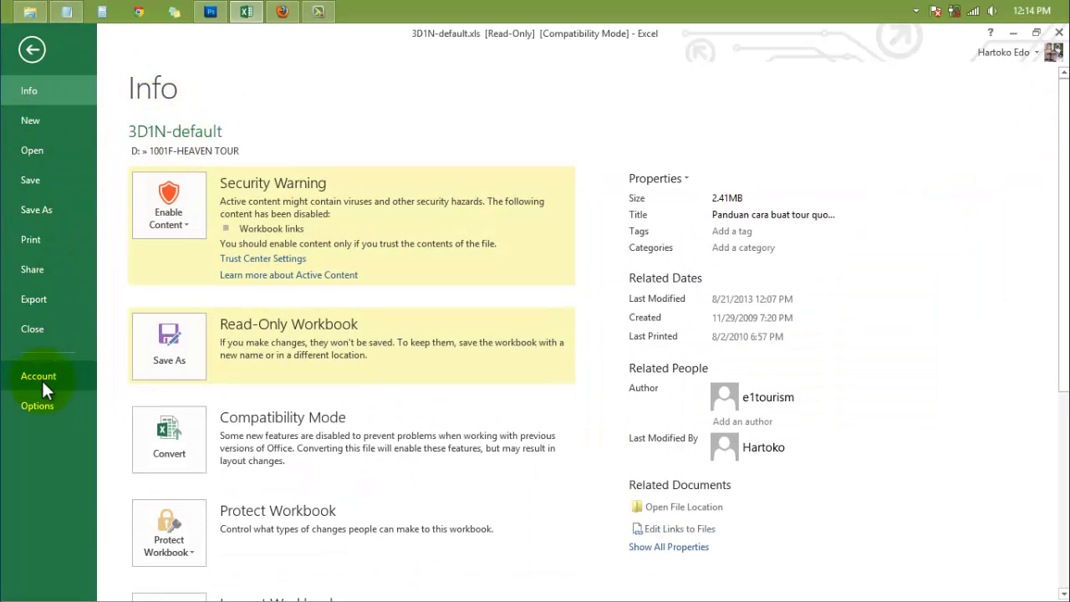
left_click(38, 406)
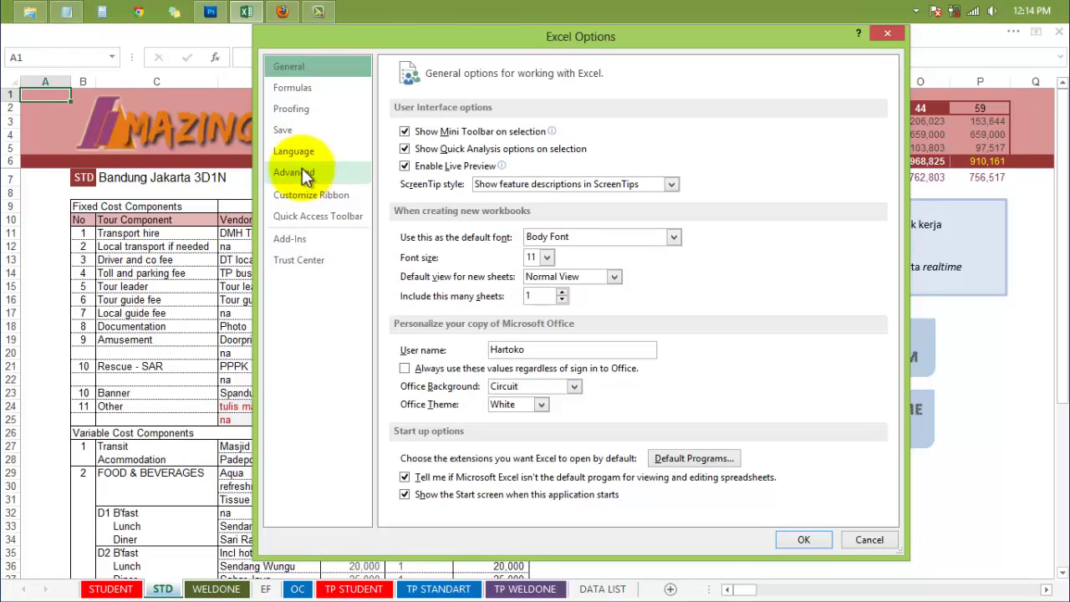
left_click(289, 196)
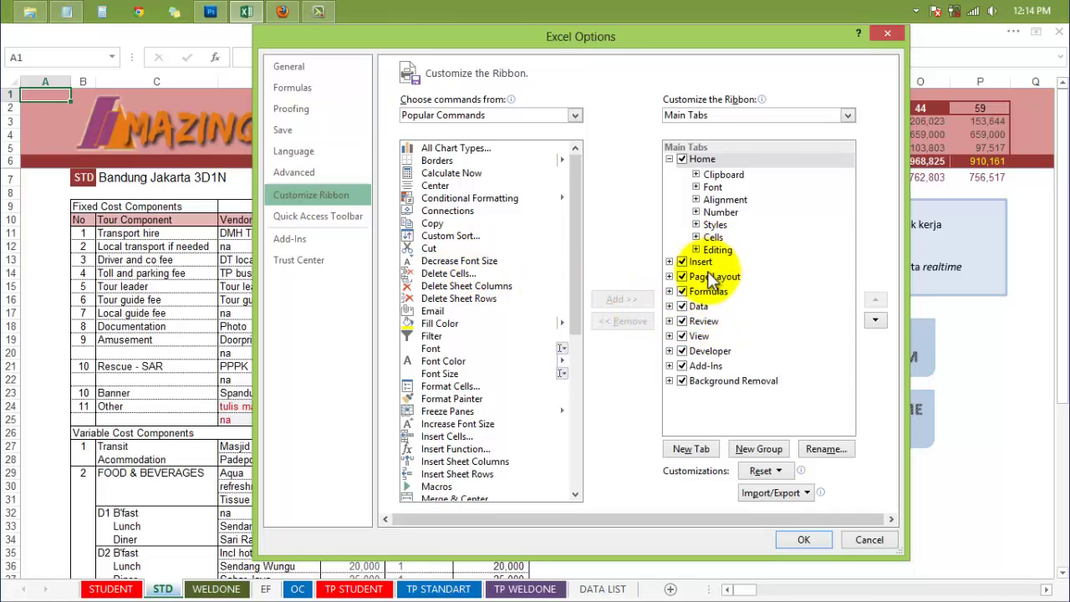
left_click(682, 351)
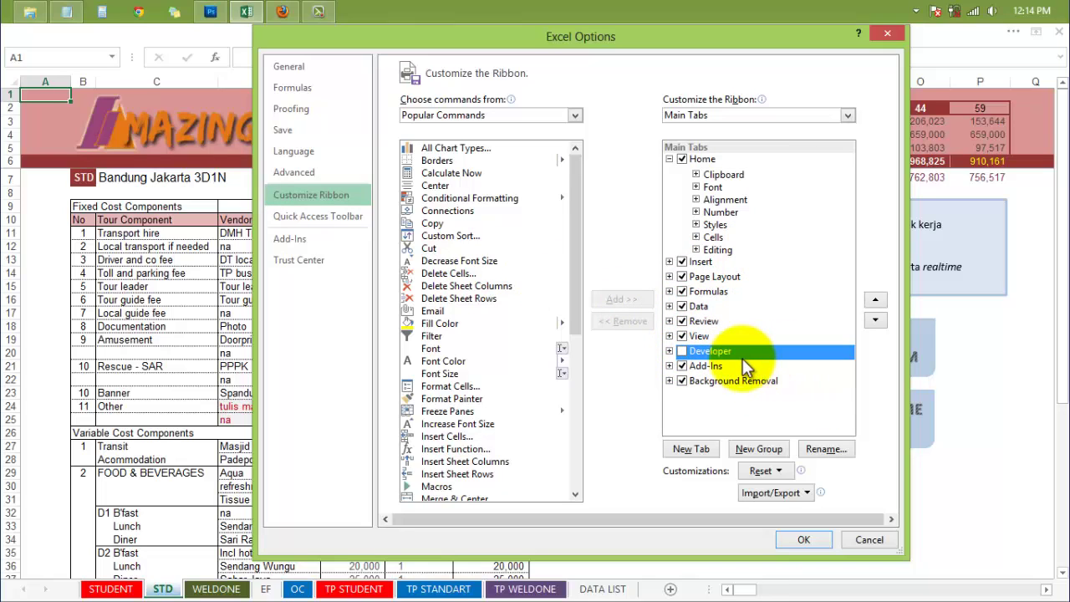
left_click(682, 351)
left_click(682, 352)
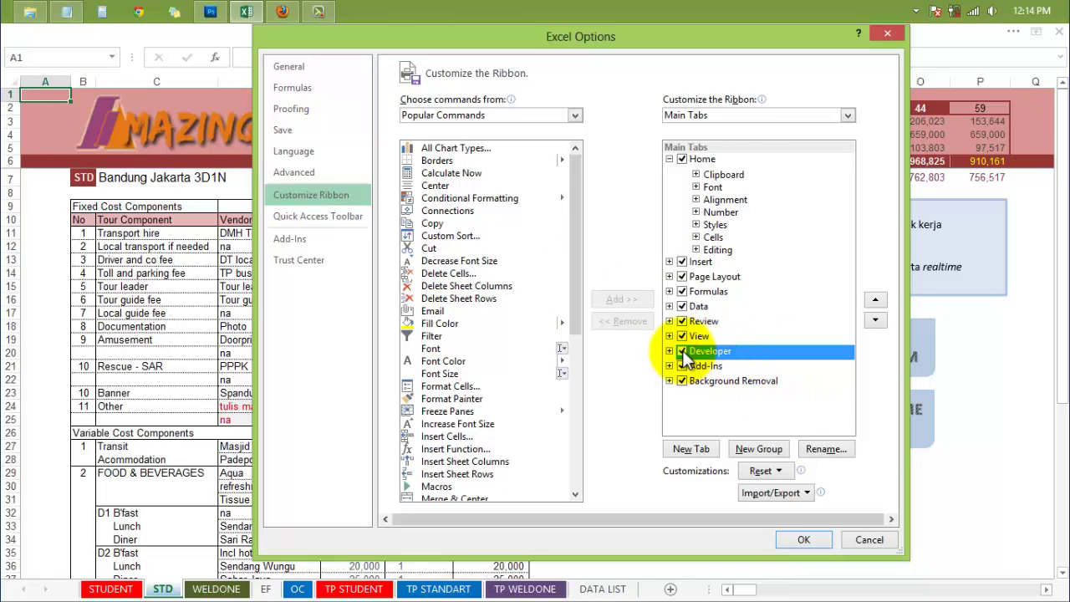
left_click(803, 539)
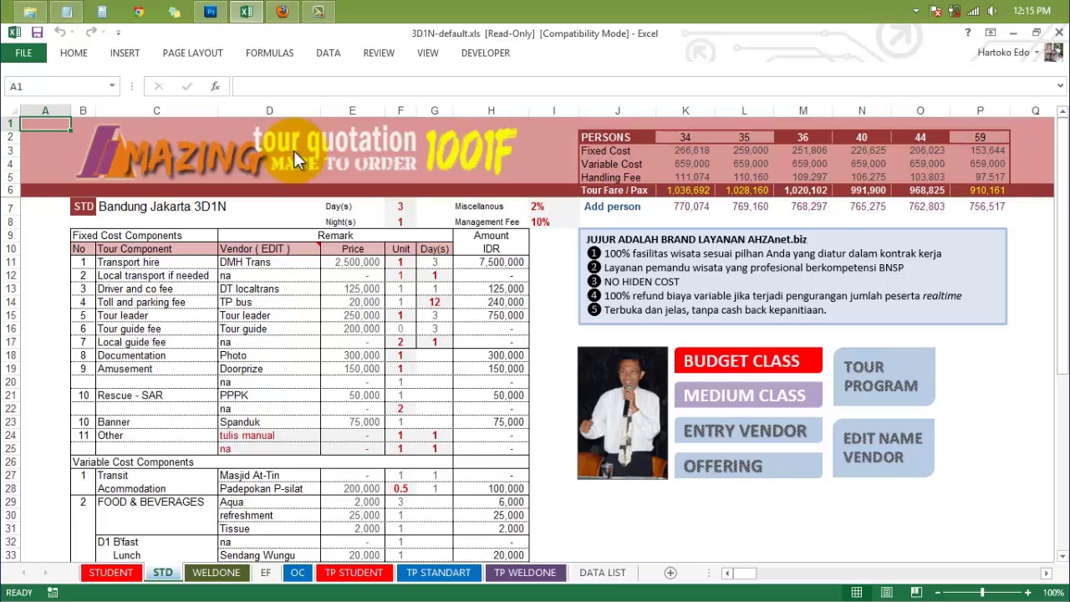
Switch to File Explorer and remove the read-only attribute from 3D1N-default.xls in the 1001F-HEAVEN TOUR folder.
key("alt+Tab")
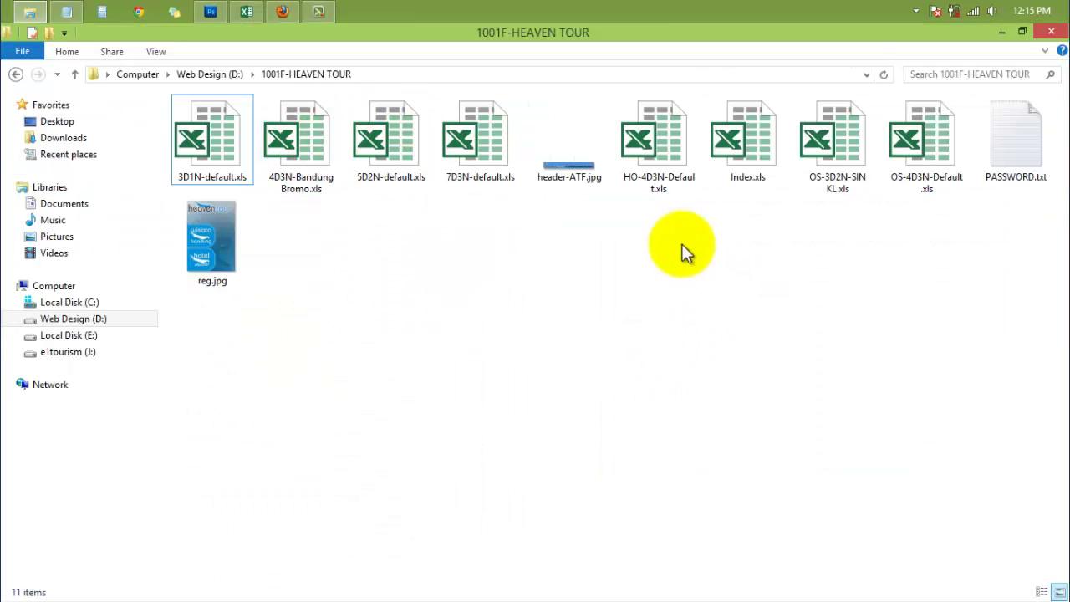
left_click(572, 173)
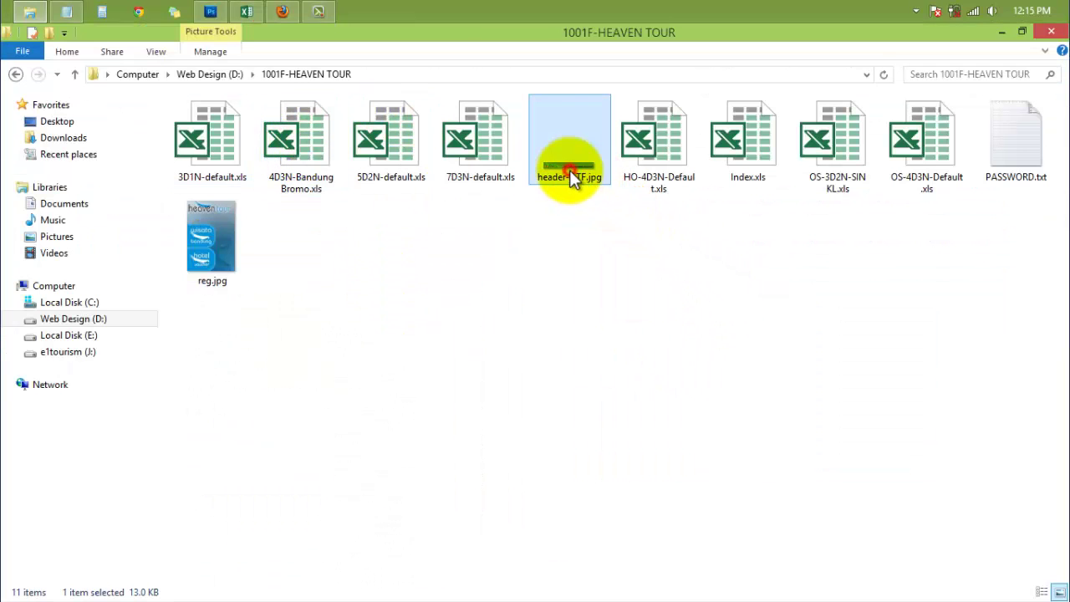
left_click(213, 265)
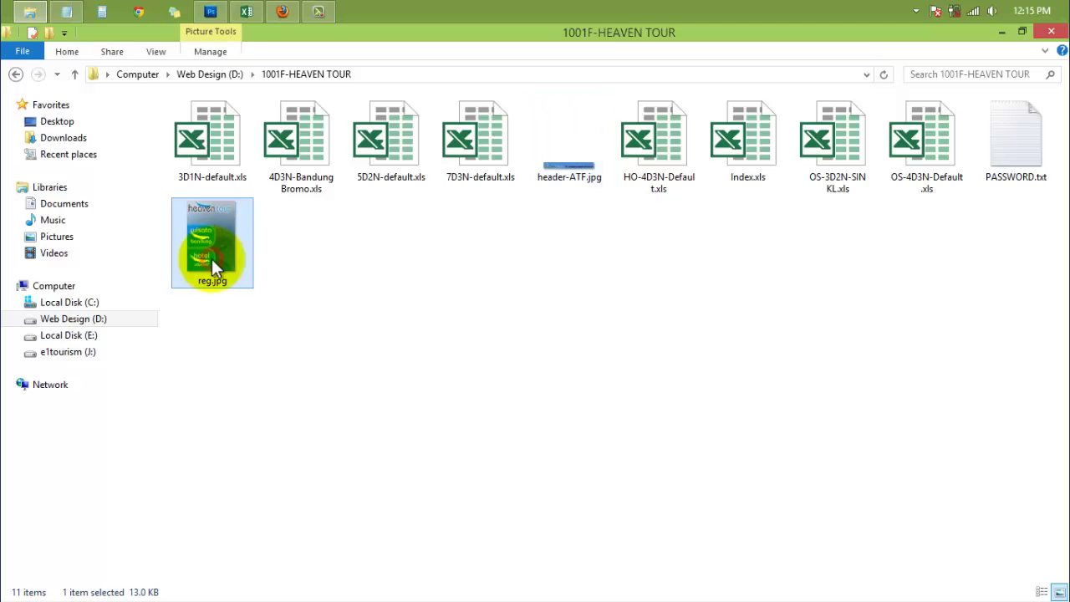
left_click(214, 151)
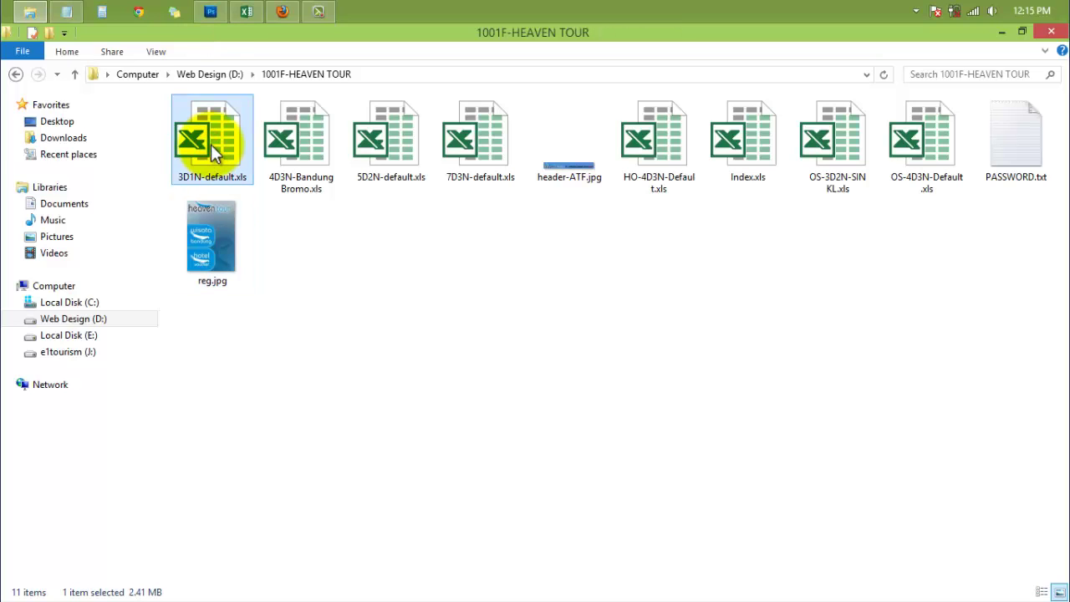
right_click(215, 150)
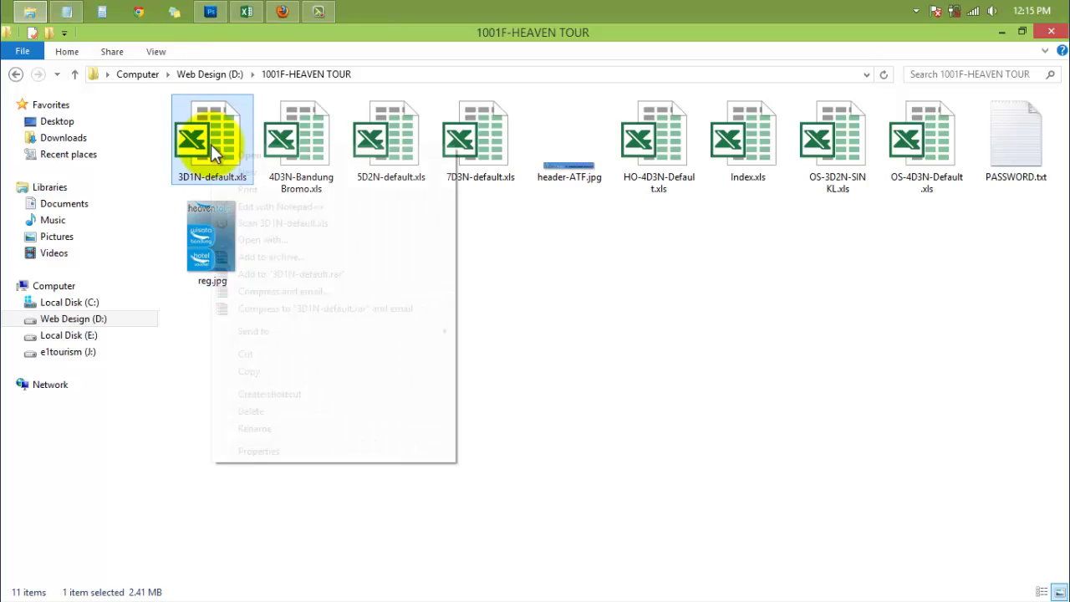
left_click(268, 451)
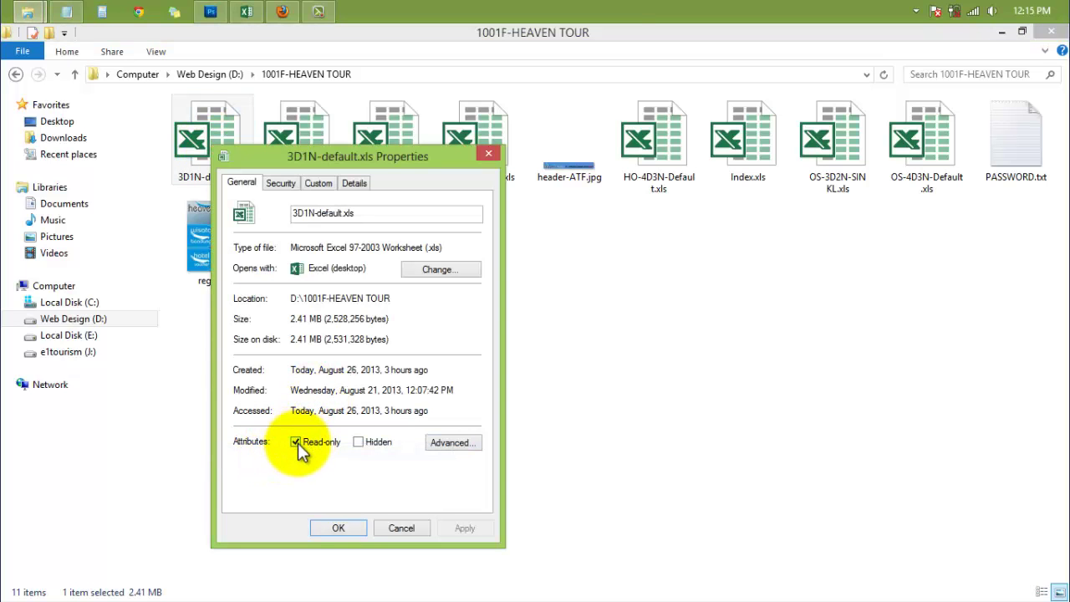
left_click(298, 444)
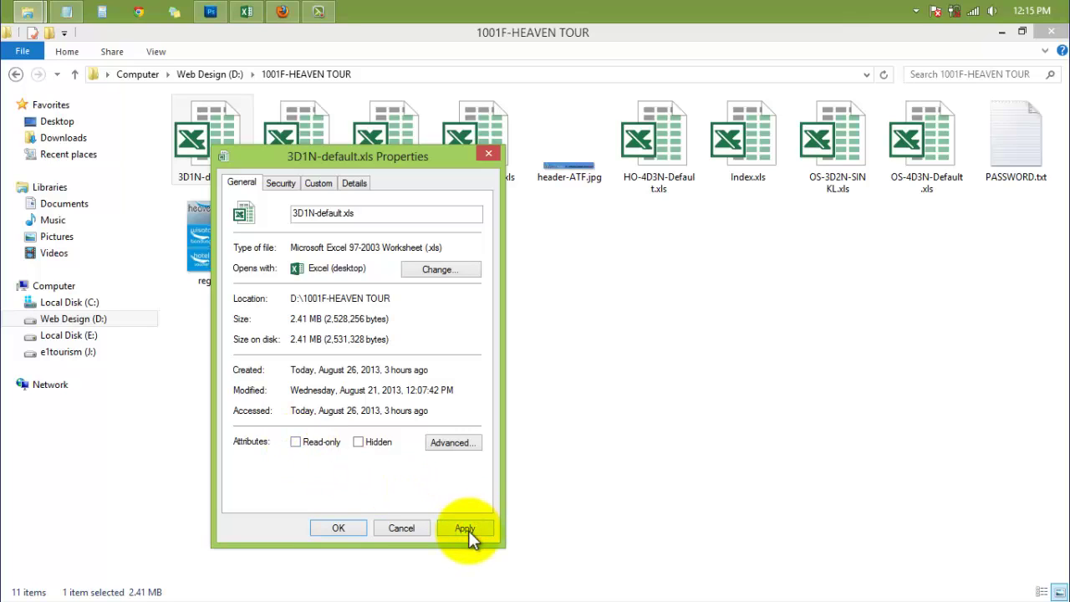
left_click(467, 531)
left_click(350, 531)
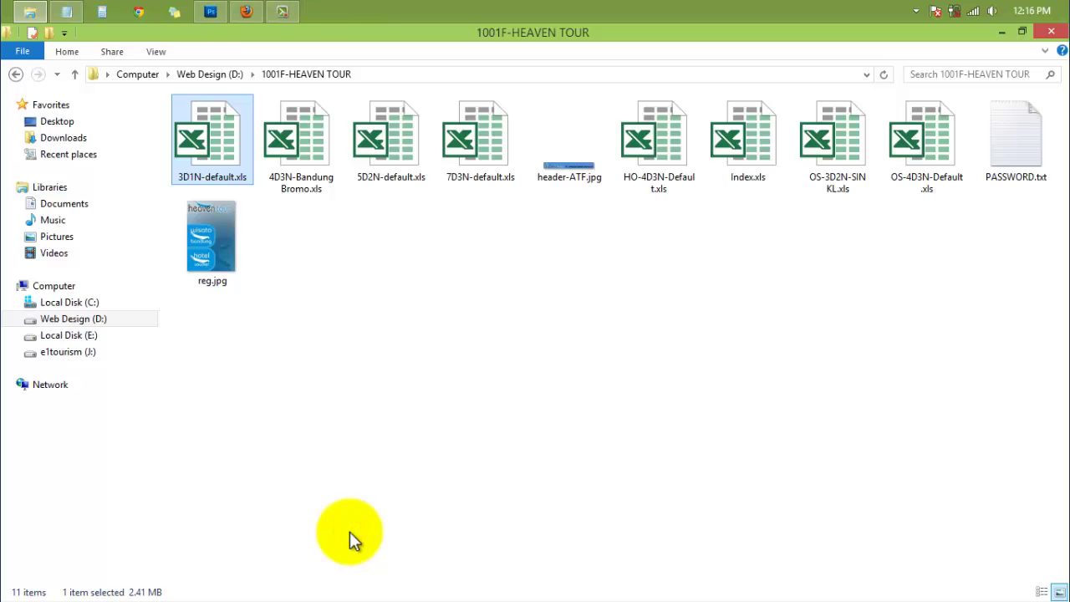
Open 3D1N-default.xls in Excel and turn on Design Mode for its controls.
double_click(218, 152)
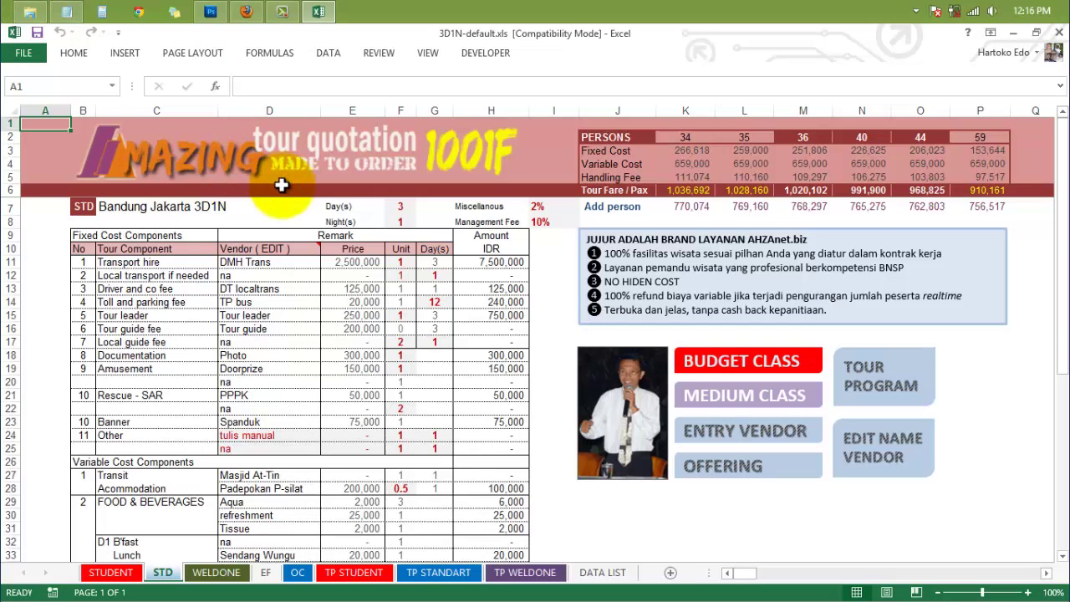
left_click(492, 57)
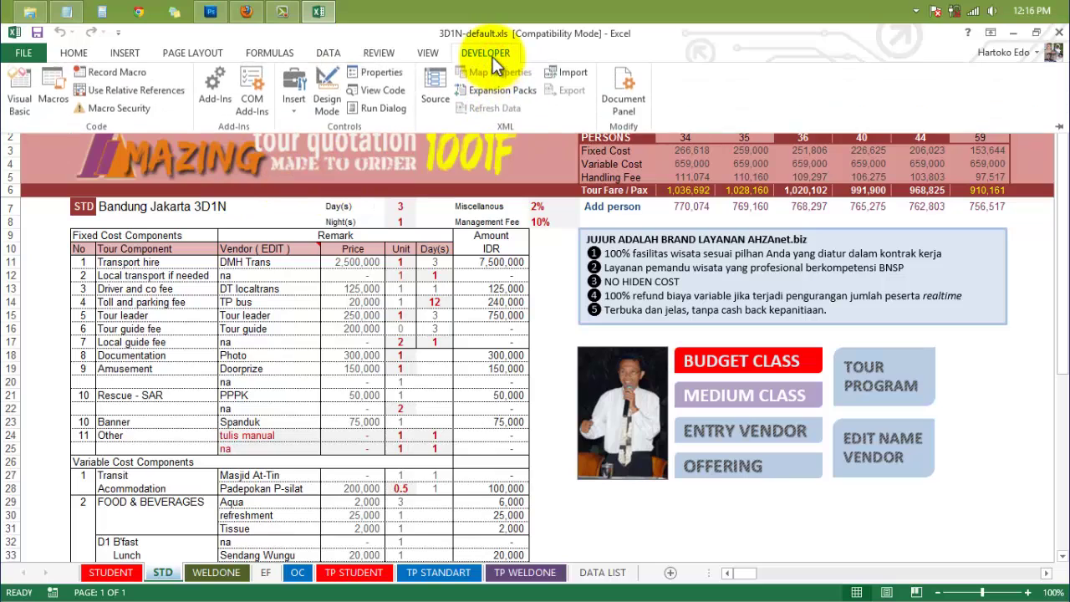
left_click(337, 98)
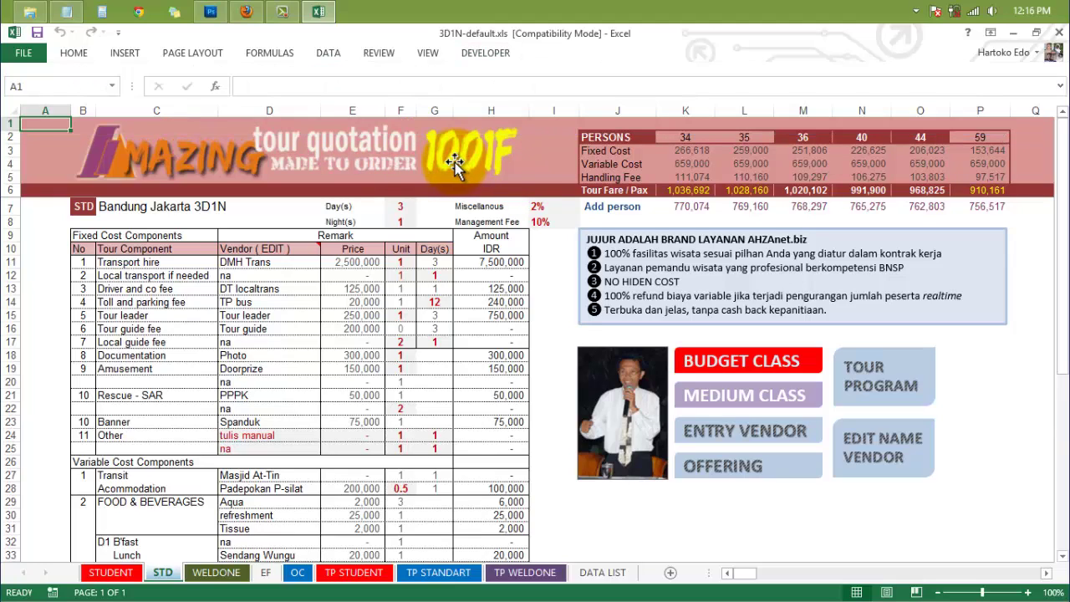
Replace the picture of the STD sheet's header image control with header-ATF.jpg from the 1001F-HEAVEN TOUR folder on drive D.
left_click(451, 163)
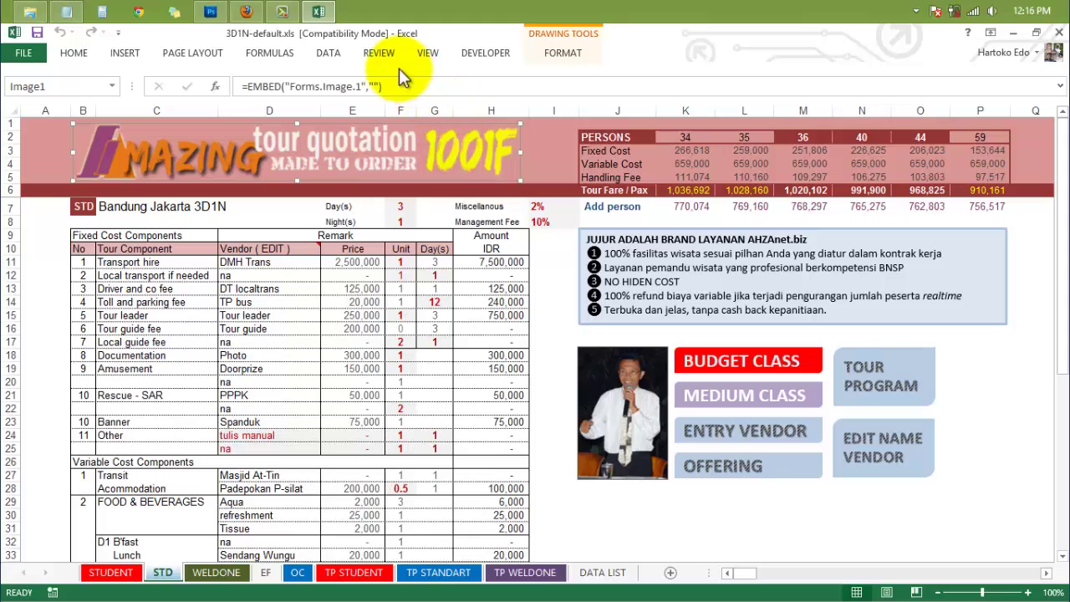
left_click(485, 53)
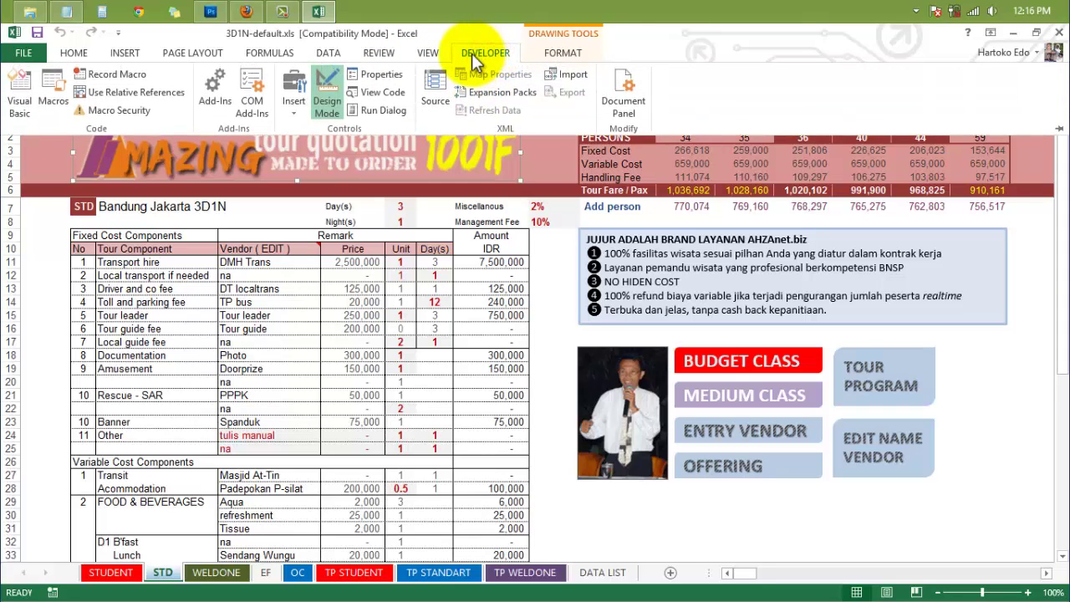
left_click(383, 75)
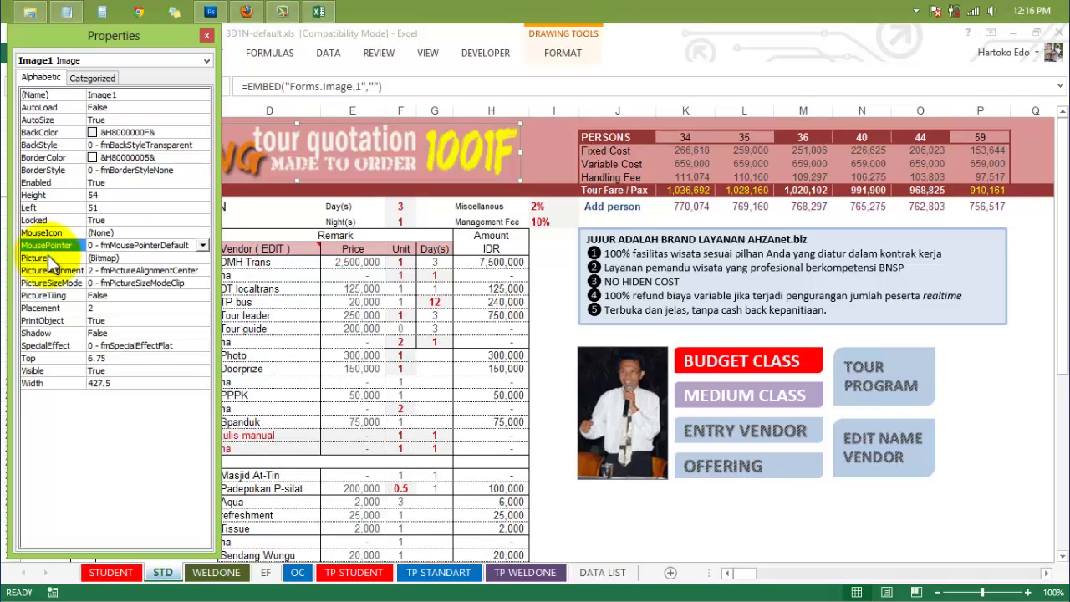
left_click(45, 257)
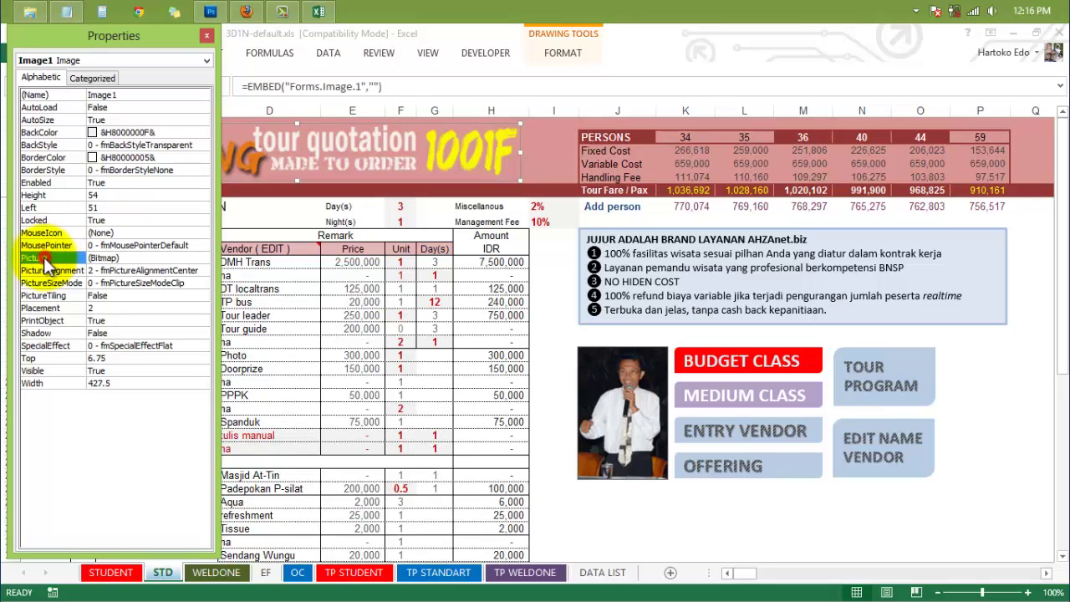
left_click(204, 258)
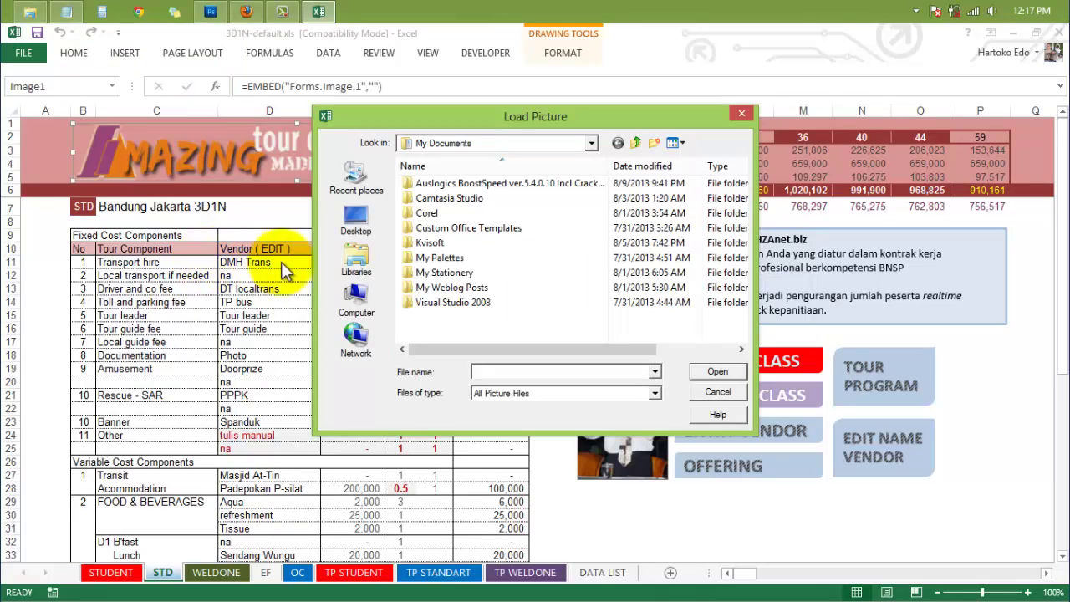
left_click(360, 308)
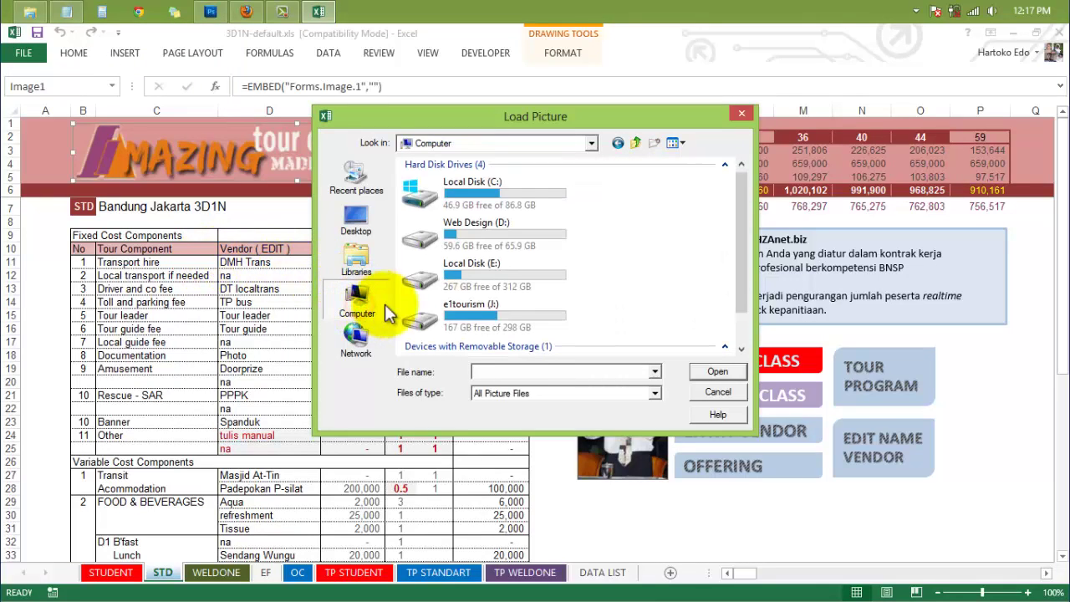
double_click(473, 238)
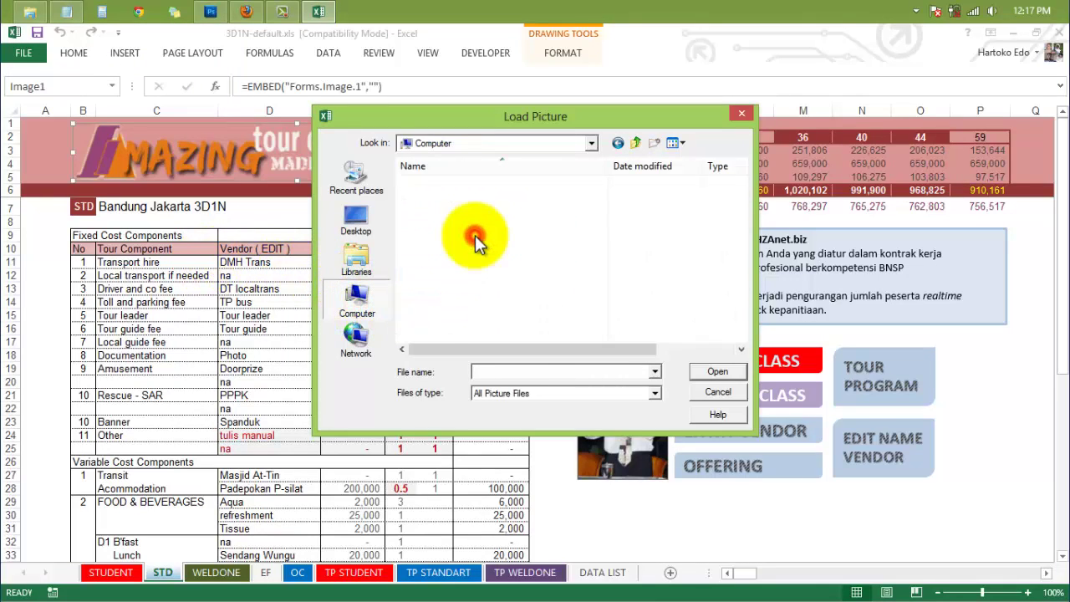
double_click(460, 213)
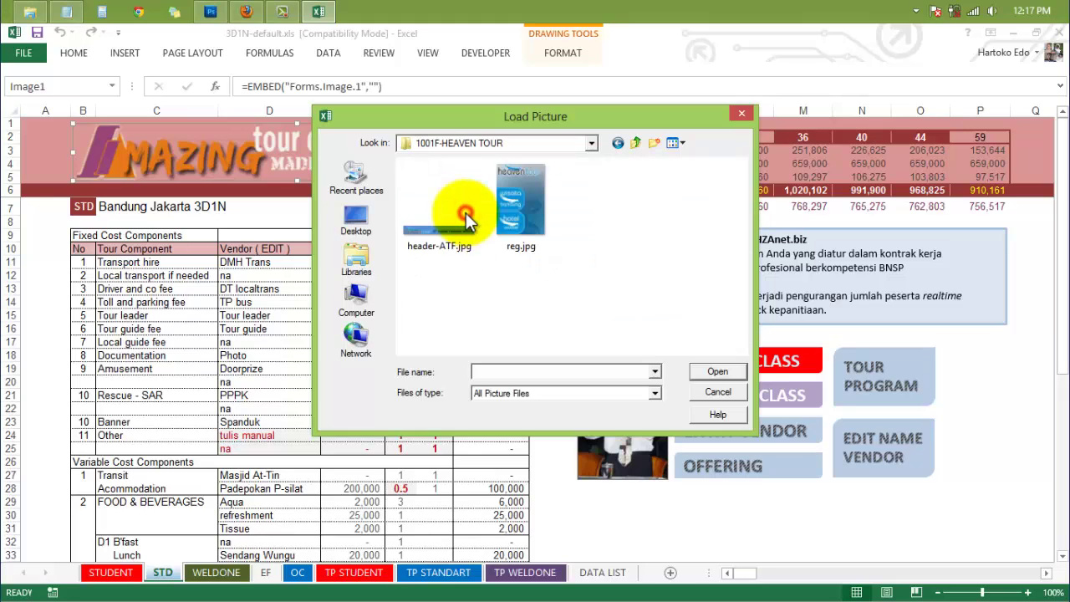
left_click(435, 244)
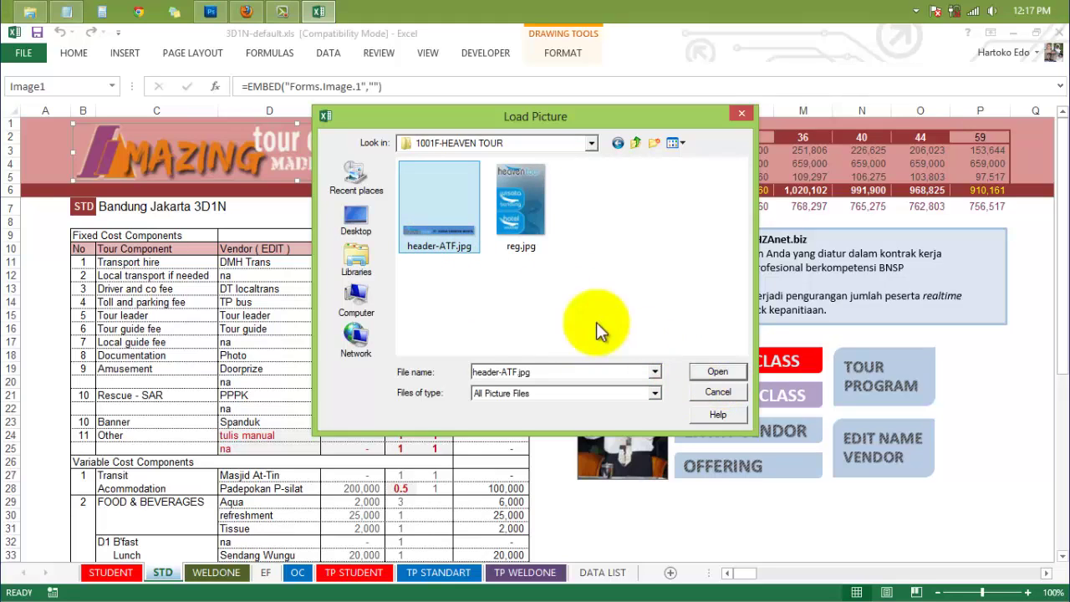
left_click(710, 371)
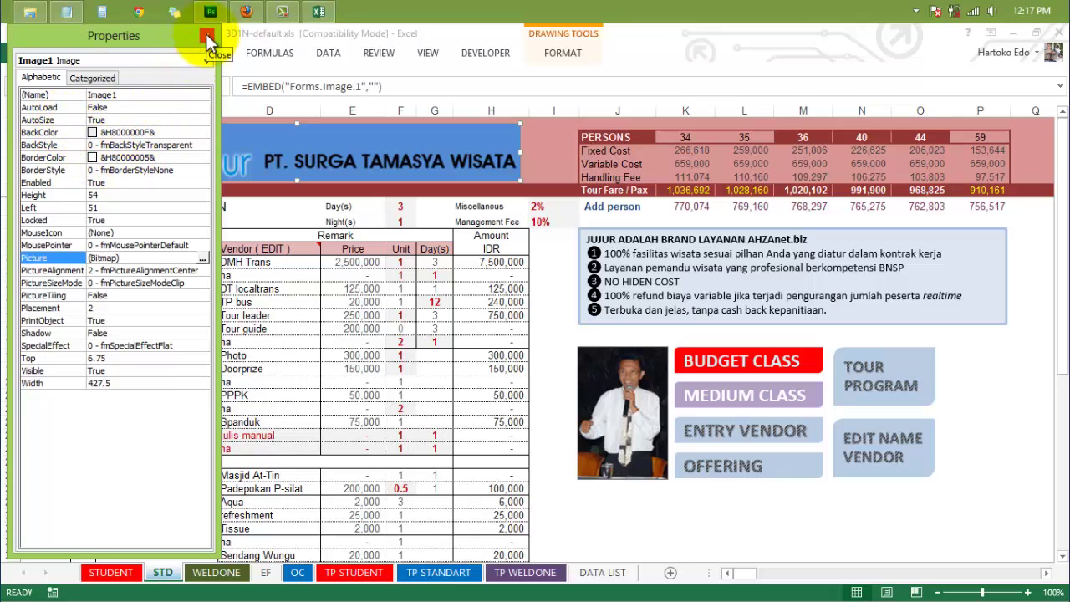
Replace the portrait picture beside the class buttons on the STD sheet with reg.jpg and close the image properties.
left_click(625, 402)
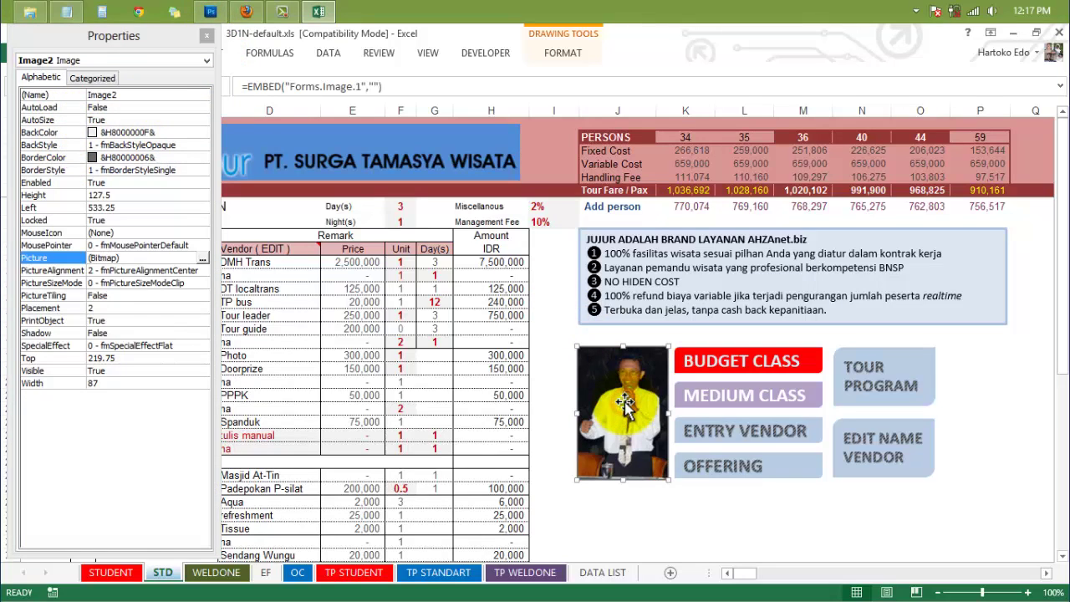
left_click(202, 257)
left_click(525, 240)
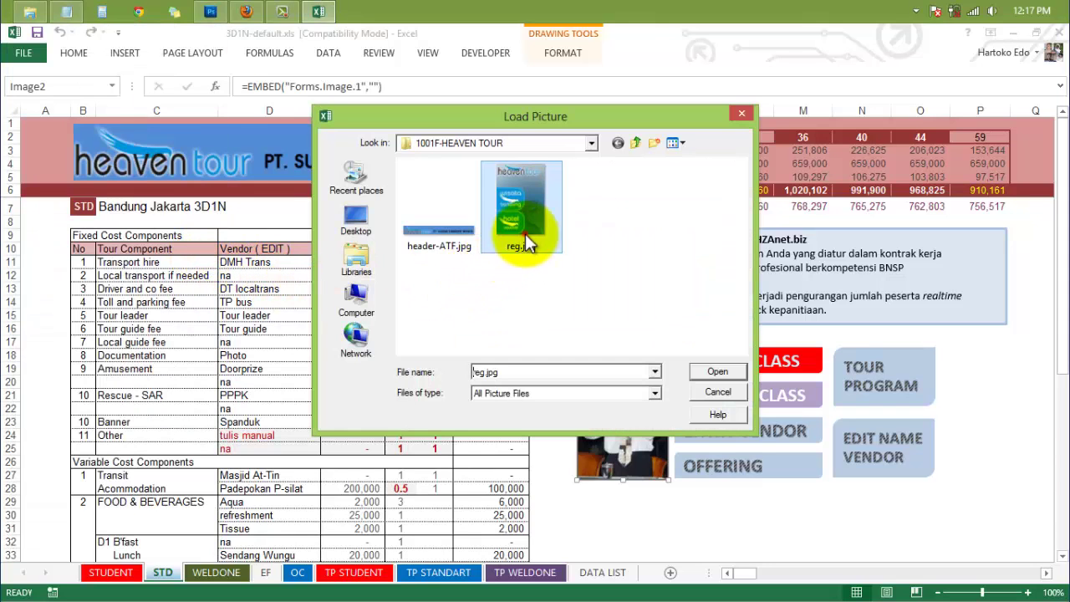
left_click(717, 372)
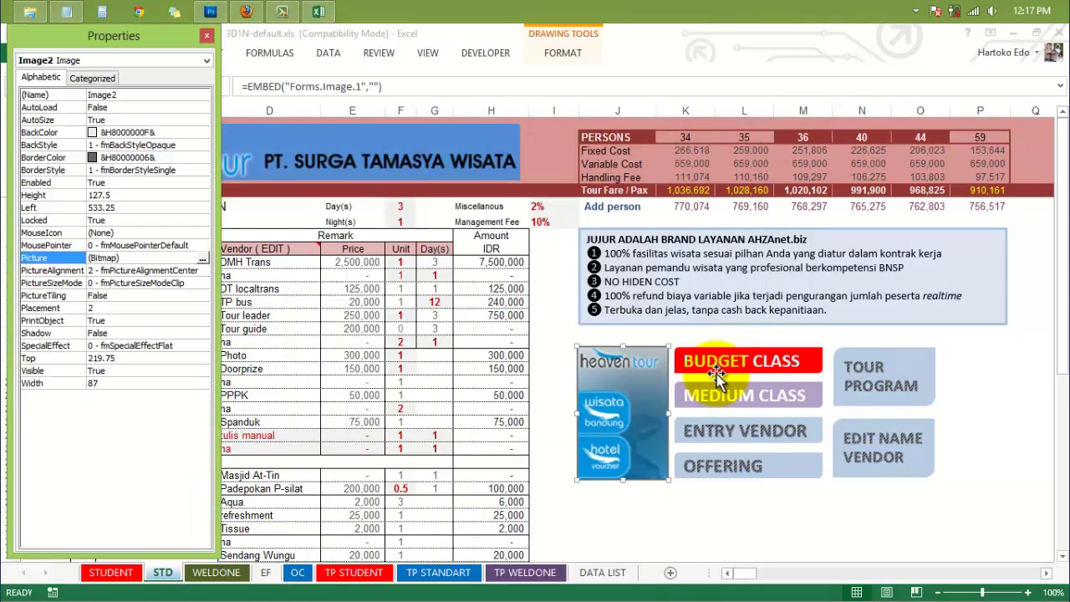
left_click(207, 34)
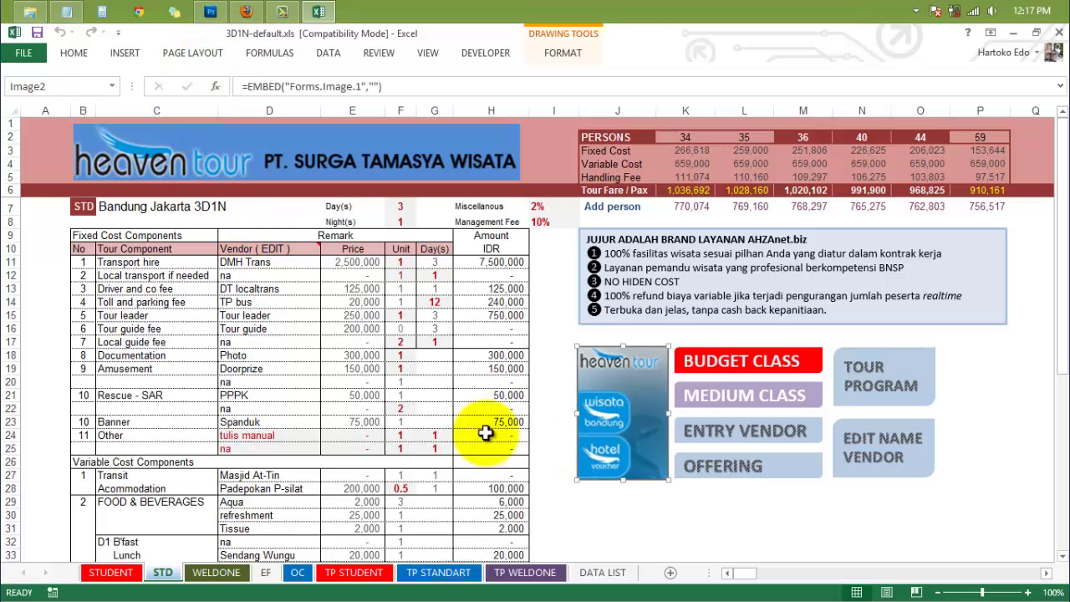
Replace the picture of the STUDENT sheet's header image control with header-ATF.jpg from the 1001F-HEAVEN TOUR folder.
left_click(114, 575)
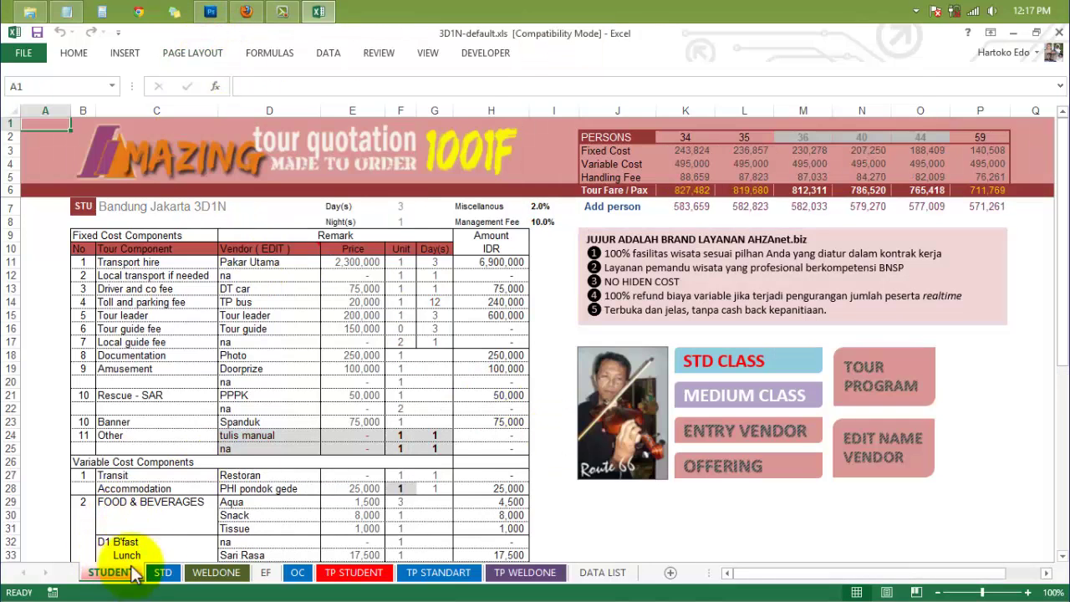
left_click(279, 161)
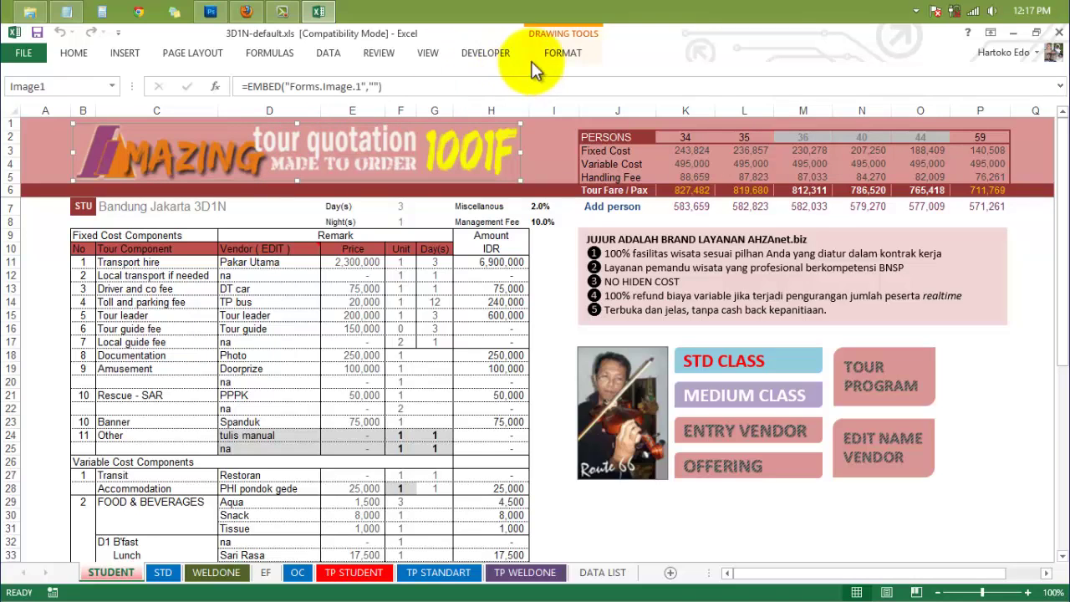
left_click(486, 53)
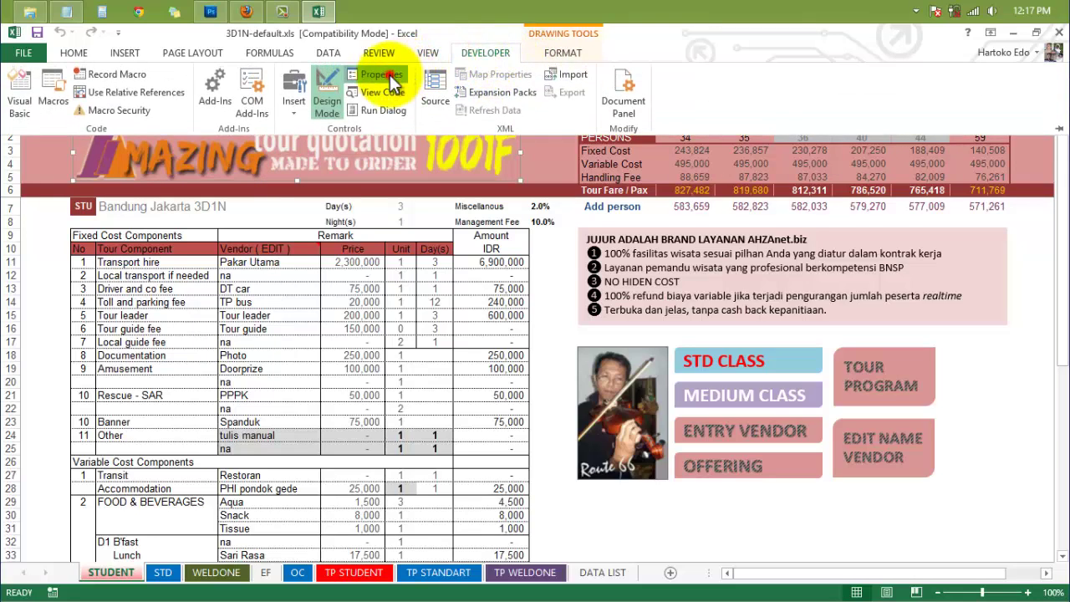
left_click(380, 76)
left_click(203, 258)
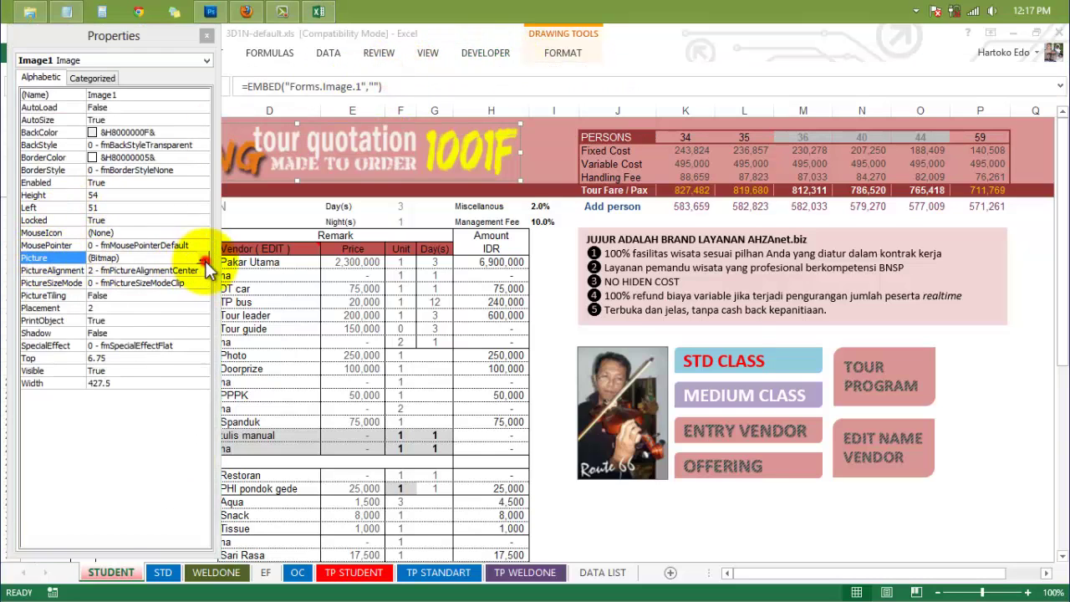
left_click(440, 234)
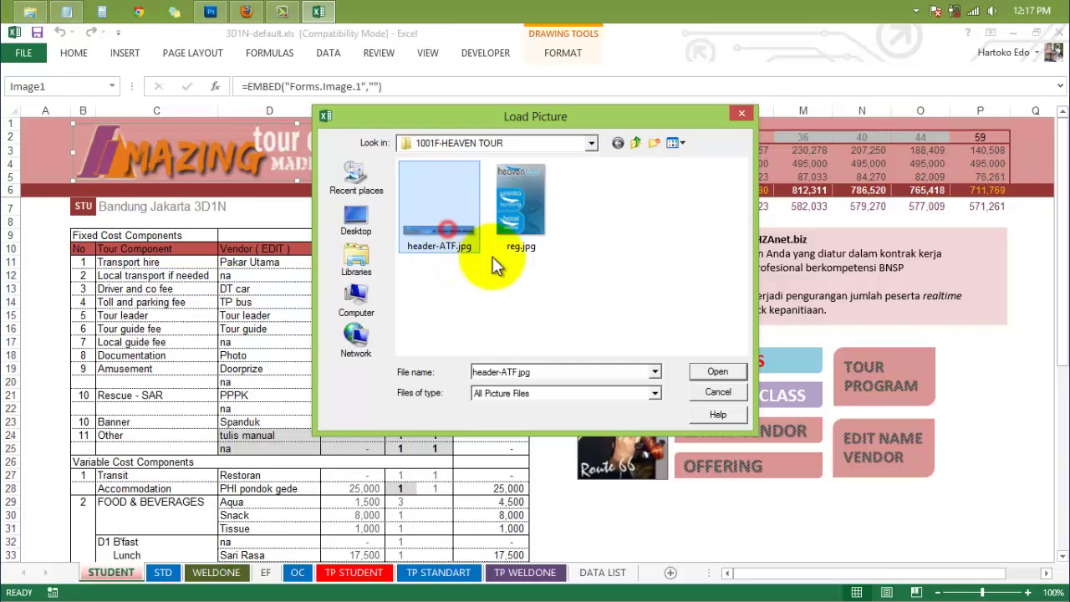
left_click(712, 372)
Replace the portrait picture beside the class buttons on the STUDENT sheet with reg.jpg.
left_click(616, 401)
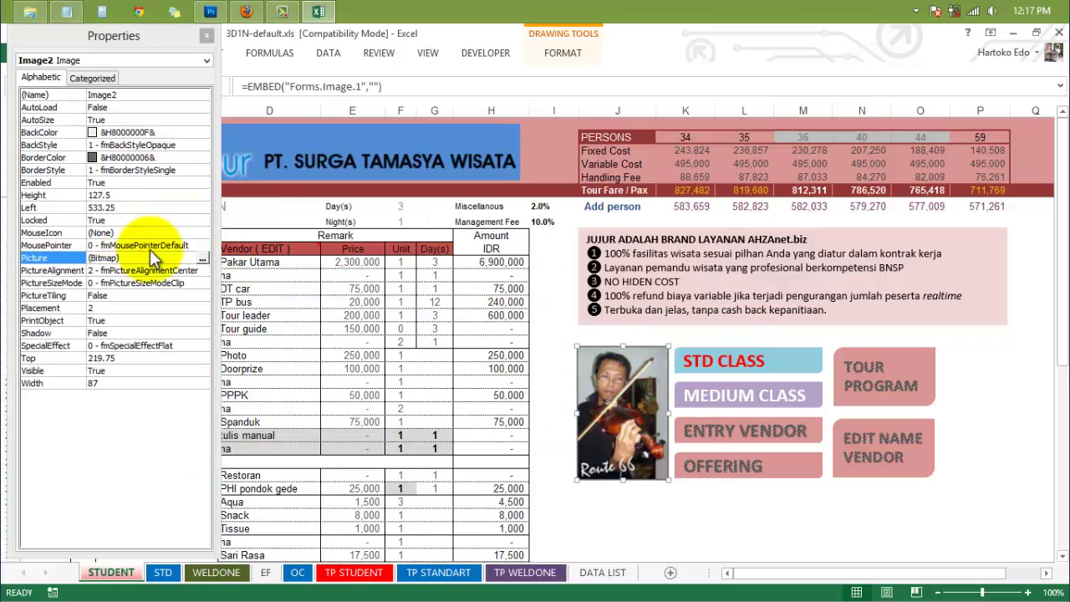
left_click(202, 257)
left_click(520, 209)
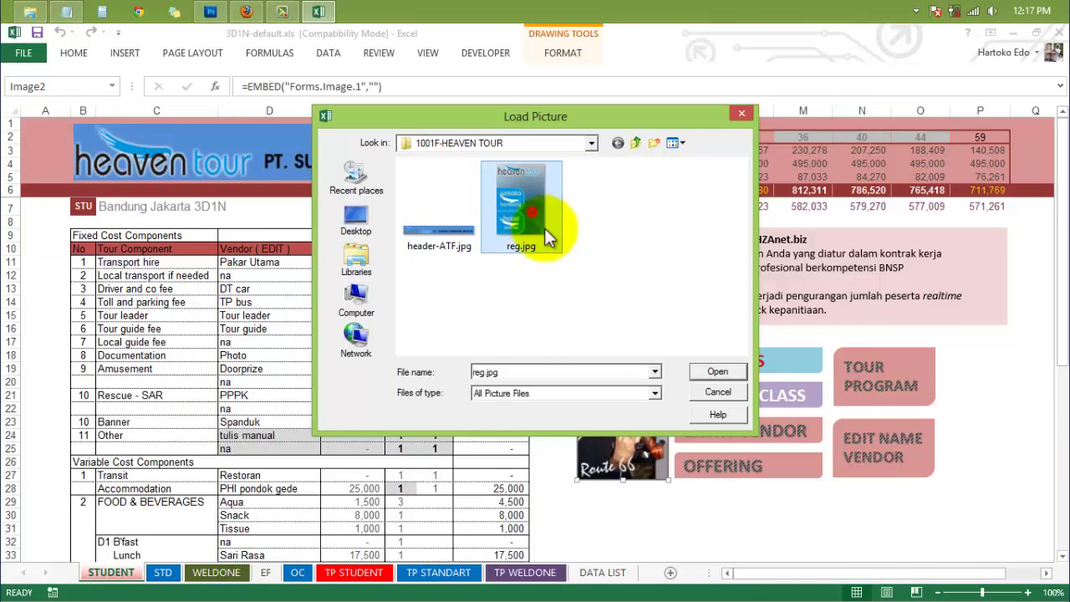
left_click(719, 372)
Replace the picture of the WELDONE sheet's header image control with header-ATF.jpg.
left_click(216, 572)
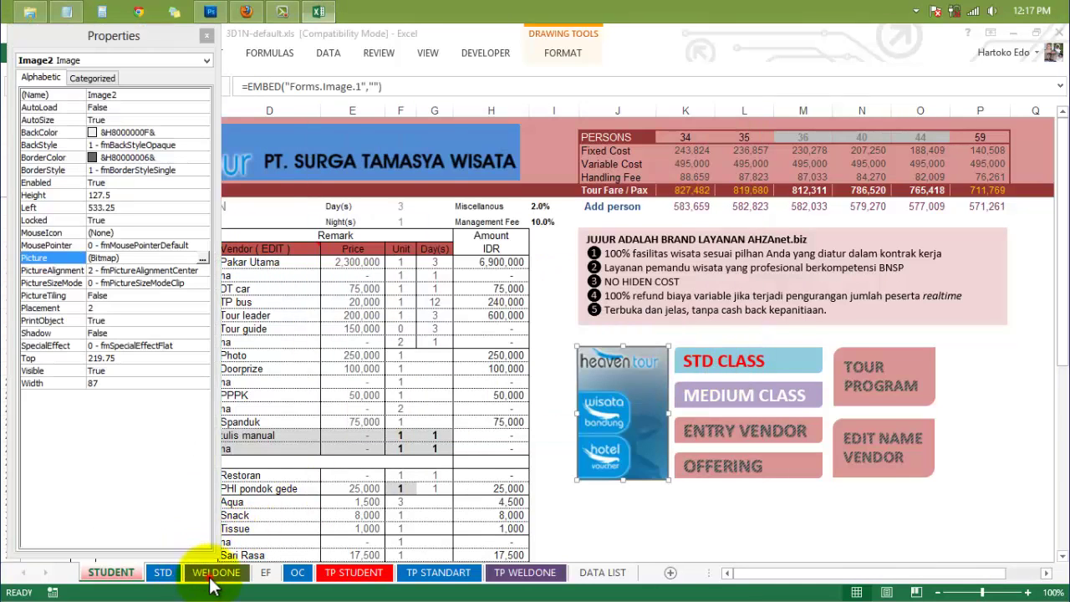
left_click(371, 163)
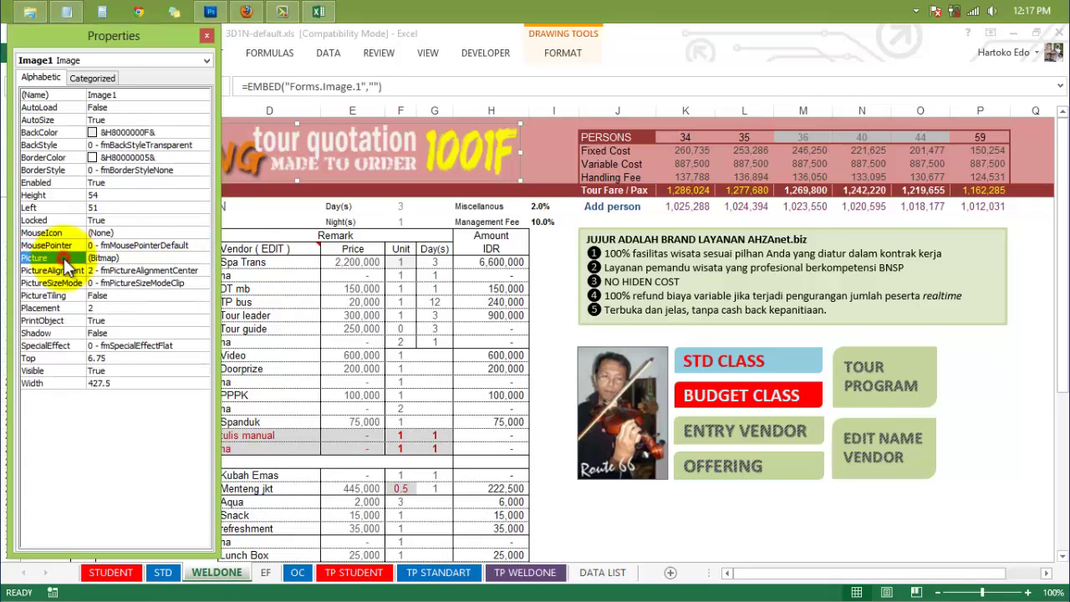
left_click(202, 258)
left_click(438, 228)
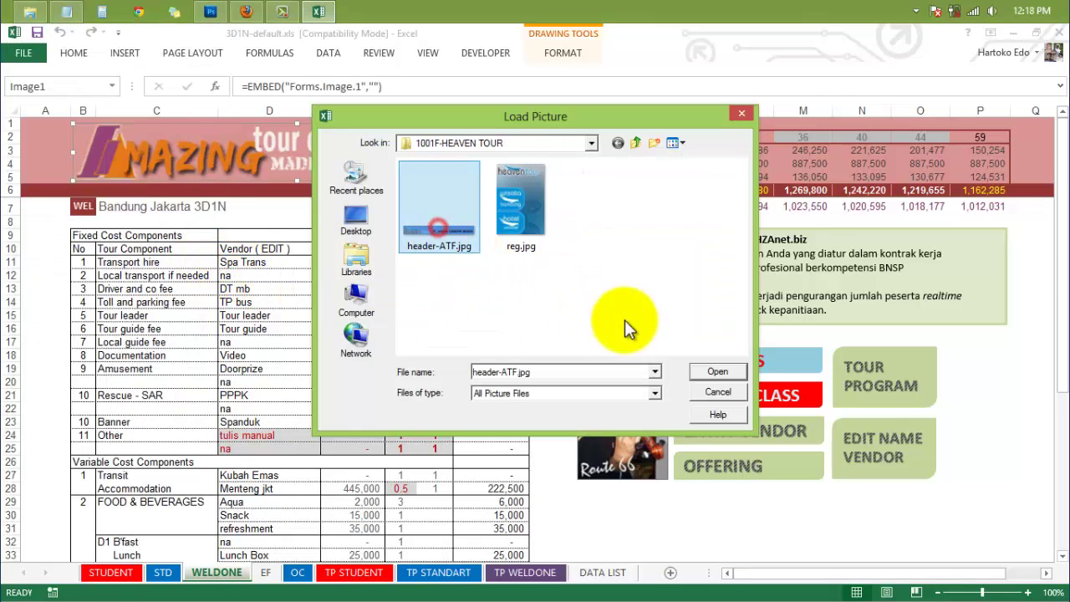
left_click(713, 369)
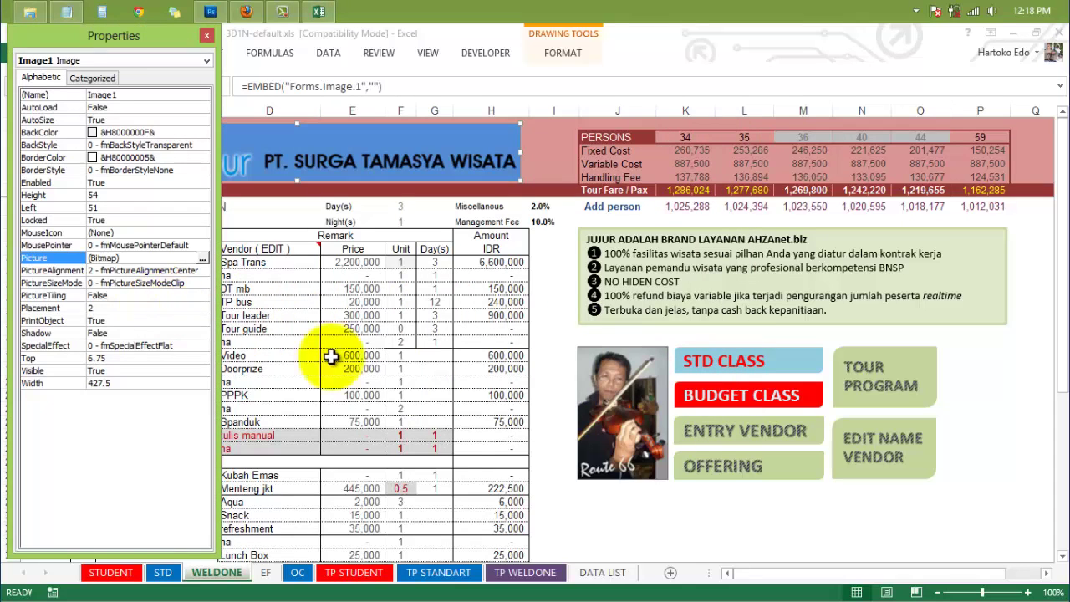
Replace the portrait picture beside the class buttons on the WELDONE sheet with reg.jpg and close the image properties.
left_click(625, 405)
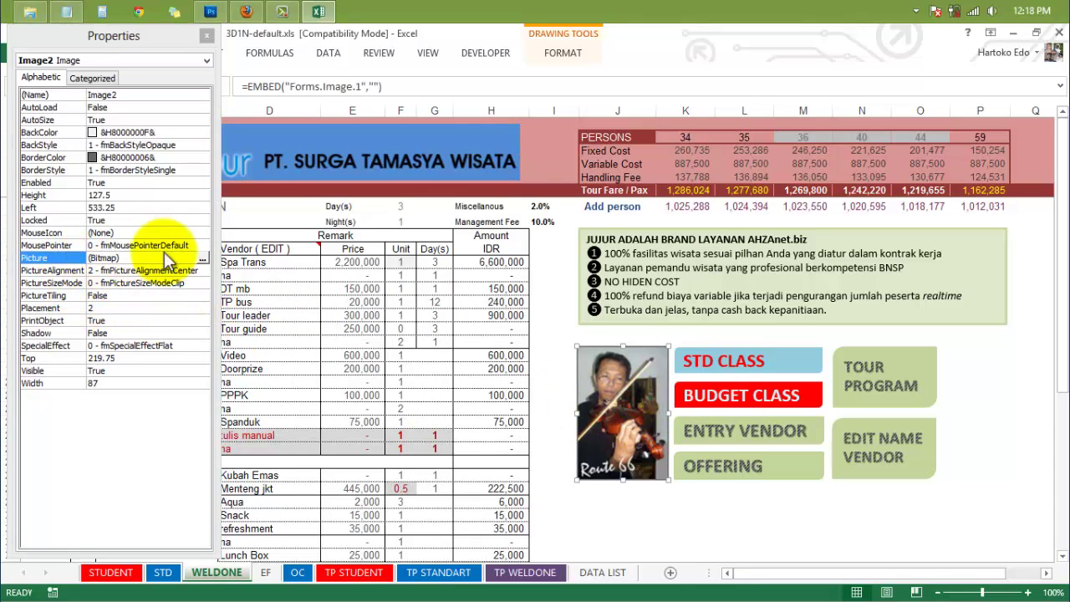
left_click(202, 257)
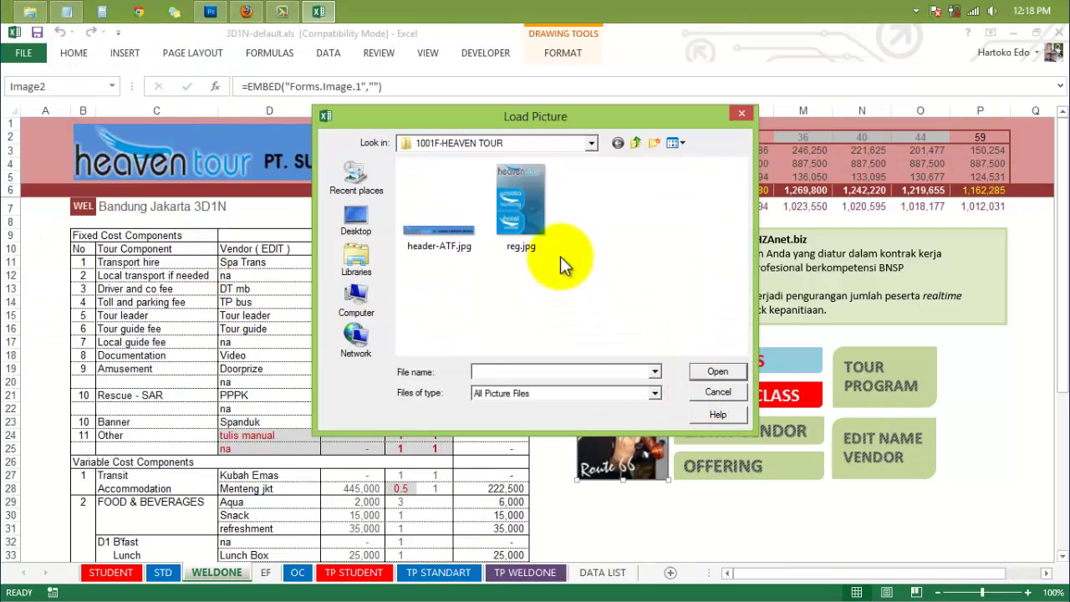
left_click(536, 227)
left_click(717, 371)
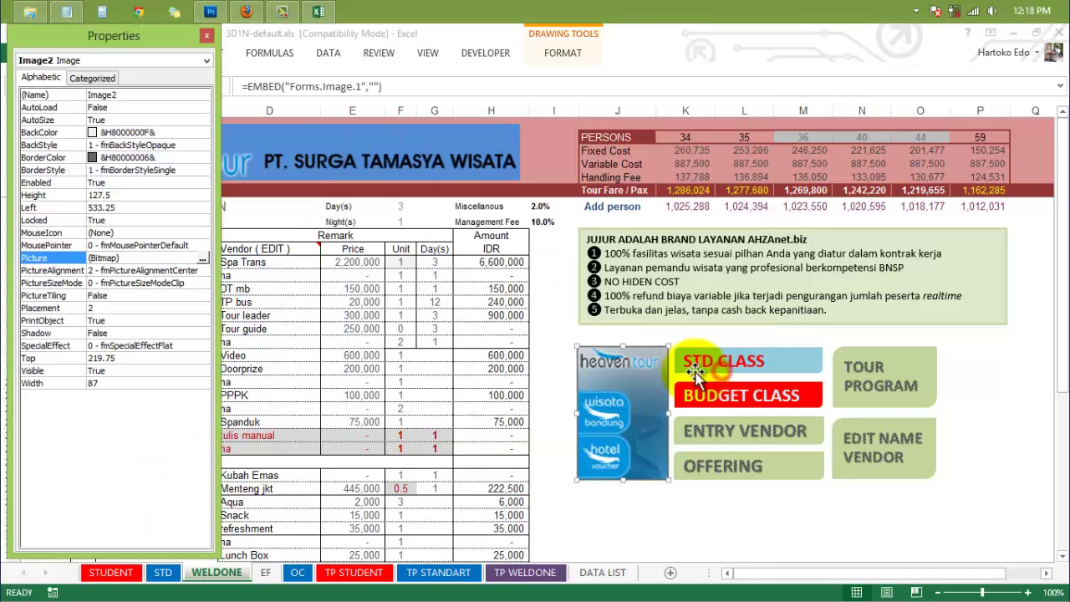
left_click(205, 36)
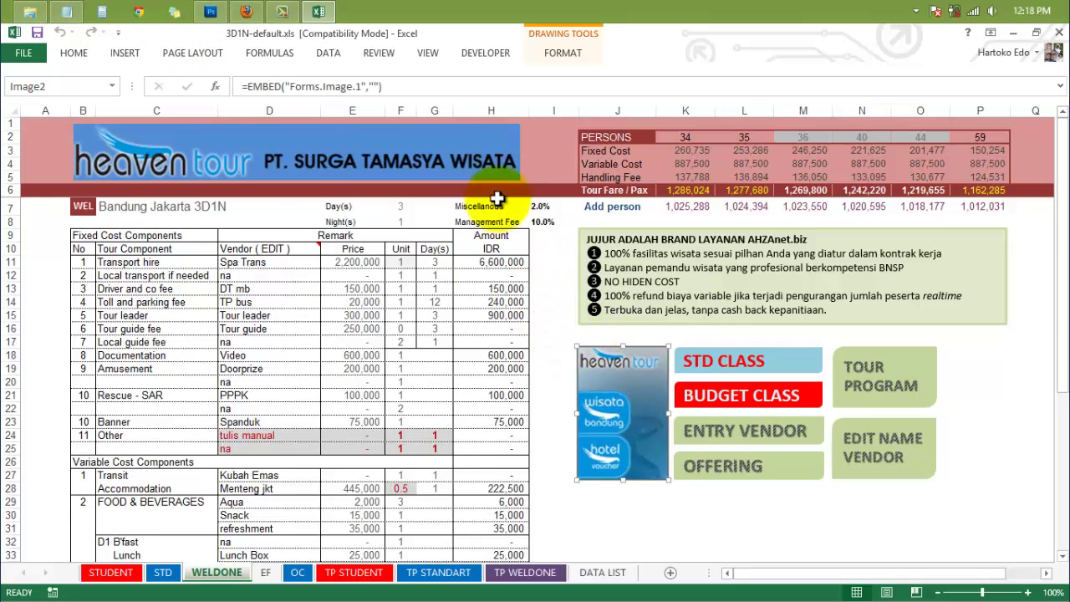
Turn off Design Mode and test that the WELDONE sheet's header image can no longer be selected.
left_click(484, 53)
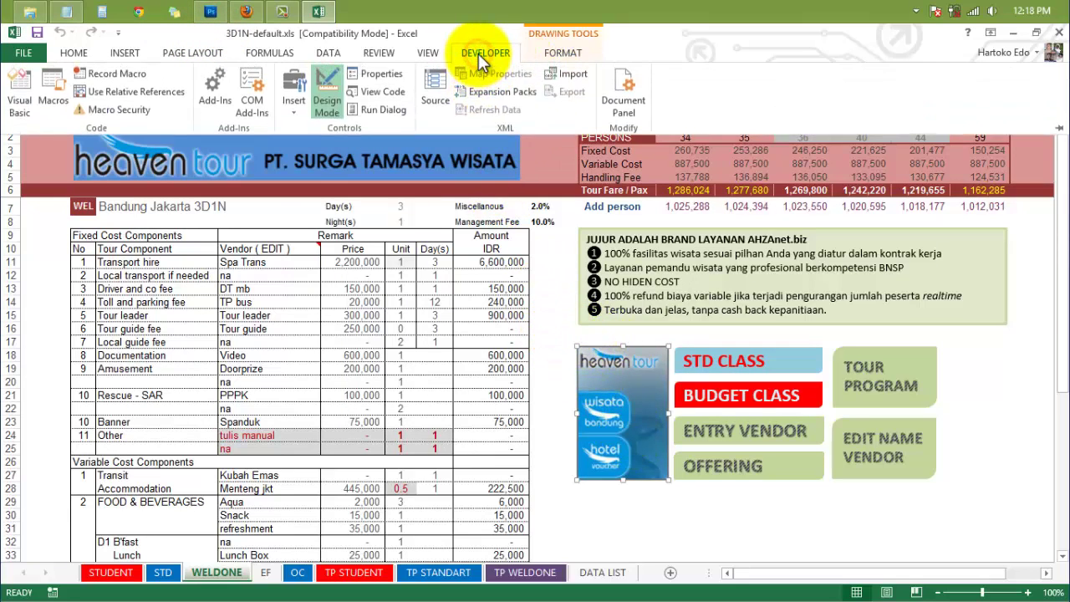
left_click(331, 87)
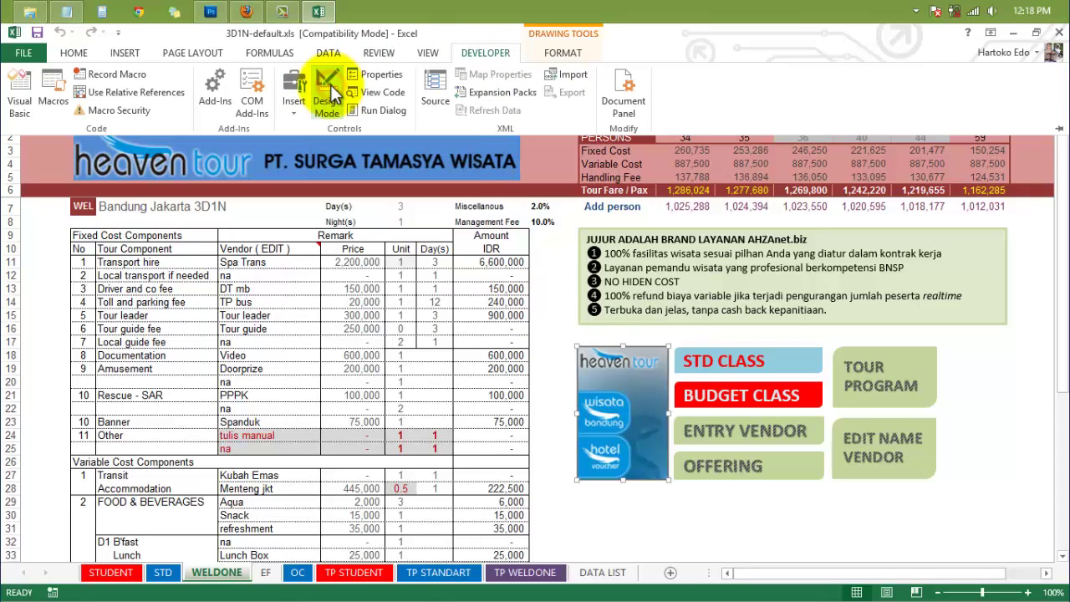
left_click(482, 164)
left_click(448, 154)
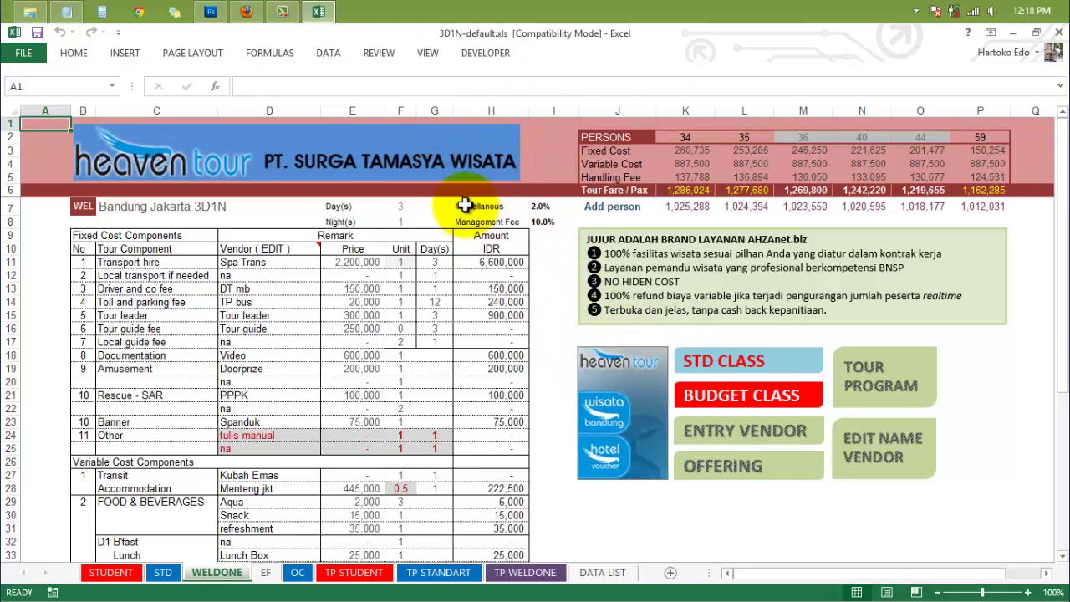
left_click(452, 169)
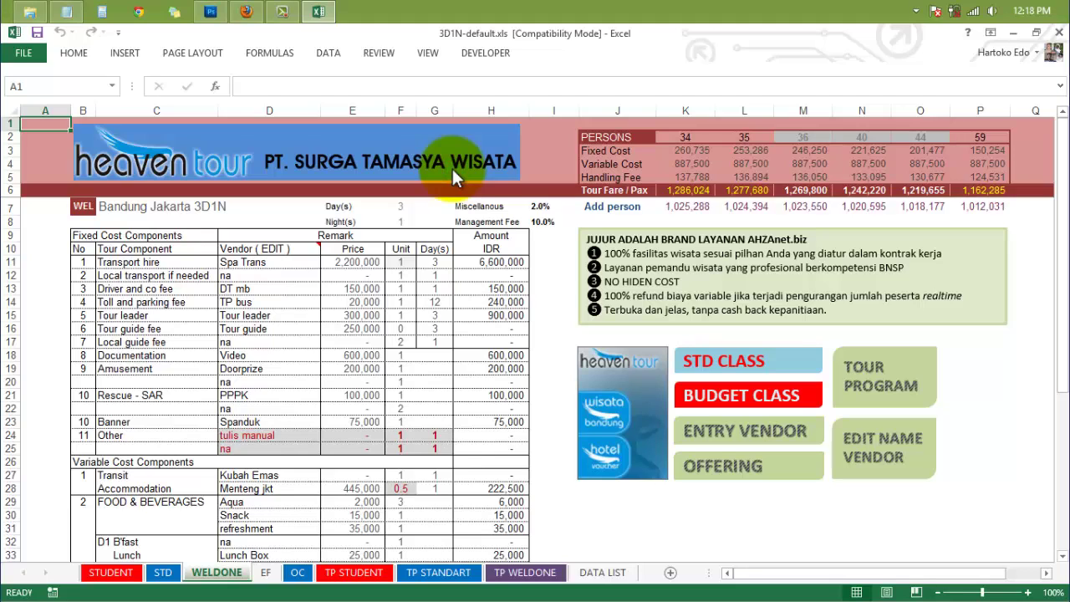
left_click(444, 163)
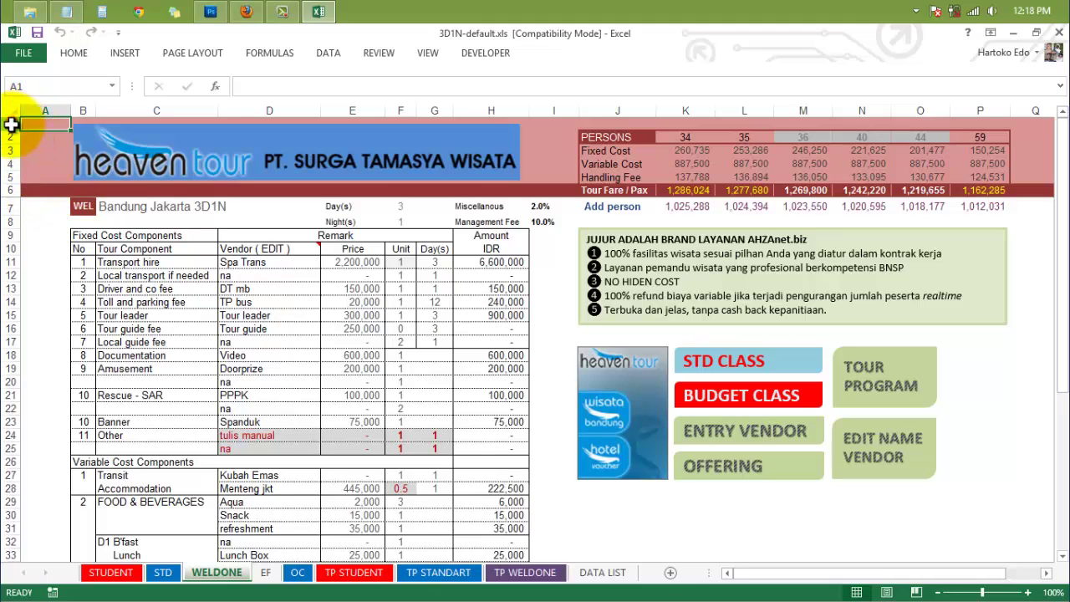
Open the custom RGB fill color settings for rows 1 to 5 of the WELDONE sheet and look up the RGB values noted in Notepad.
left_click_drag(11, 124, 9, 178)
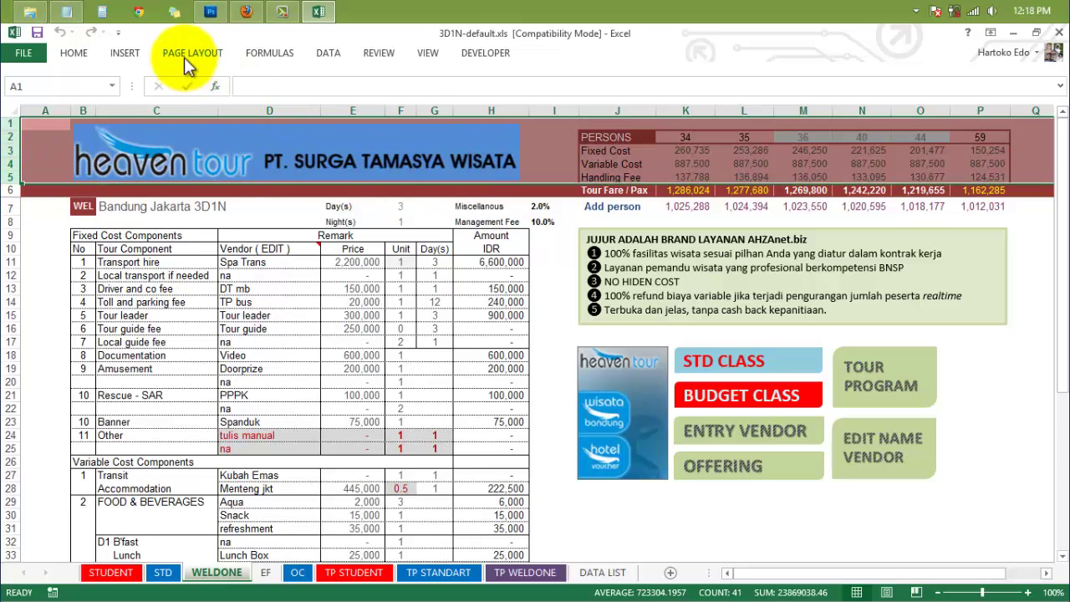
left_click(73, 53)
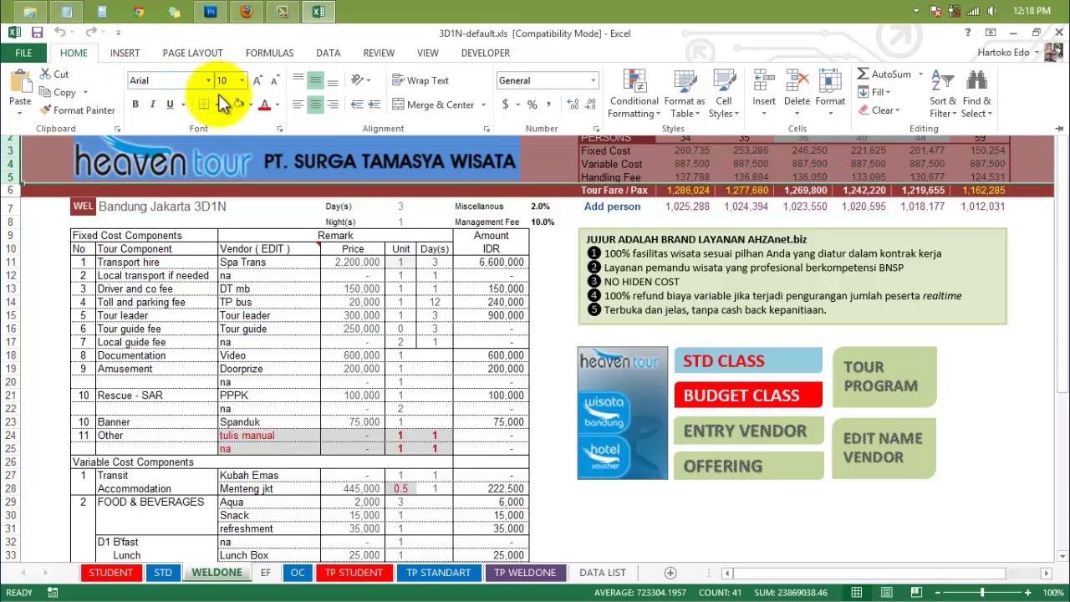
left_click(251, 106)
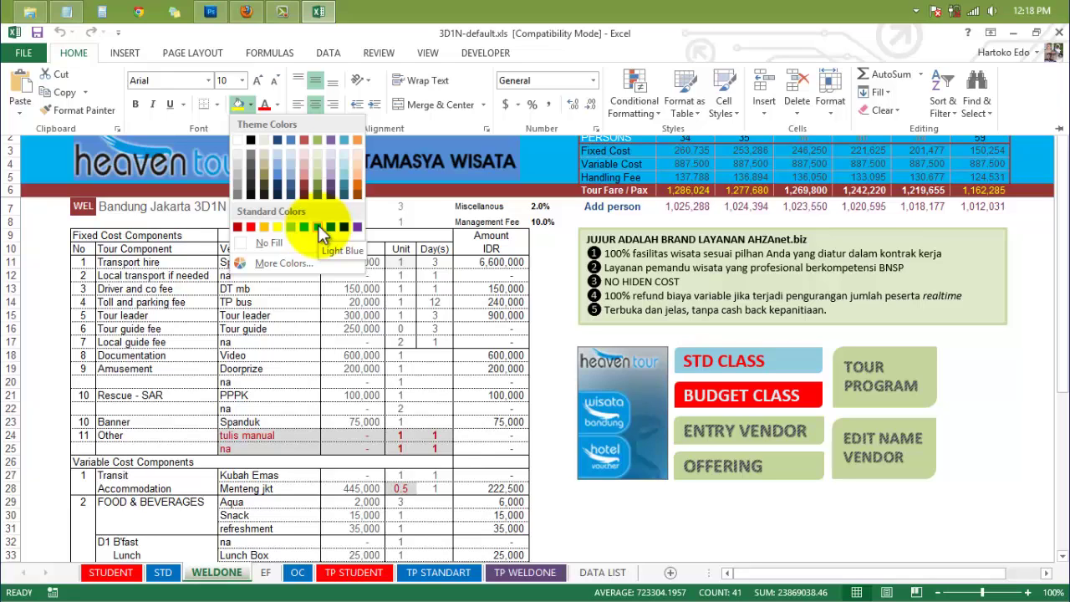
left_click(272, 264)
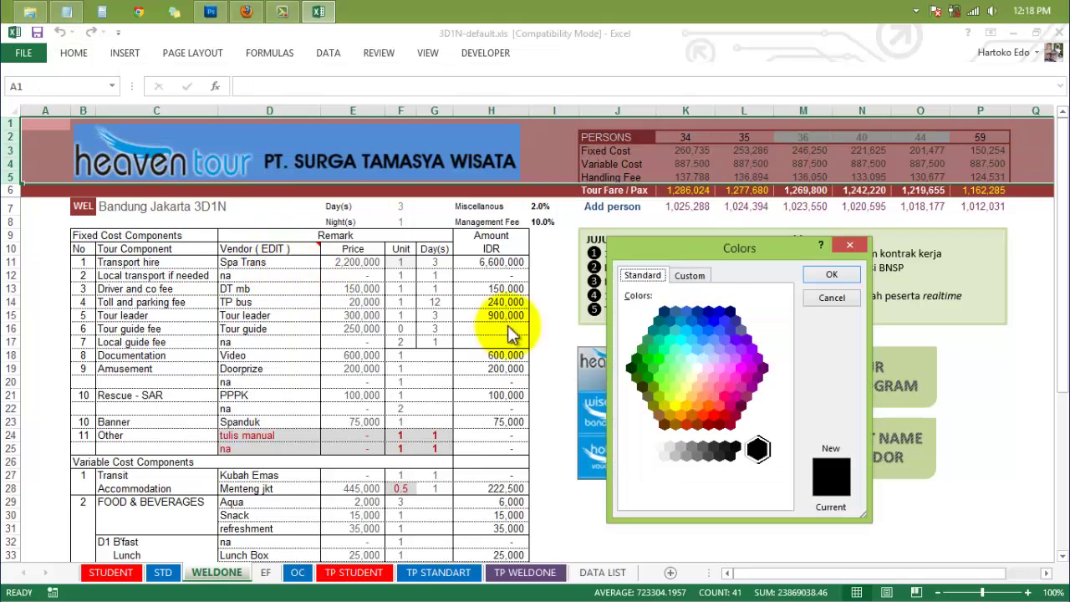
left_click(691, 277)
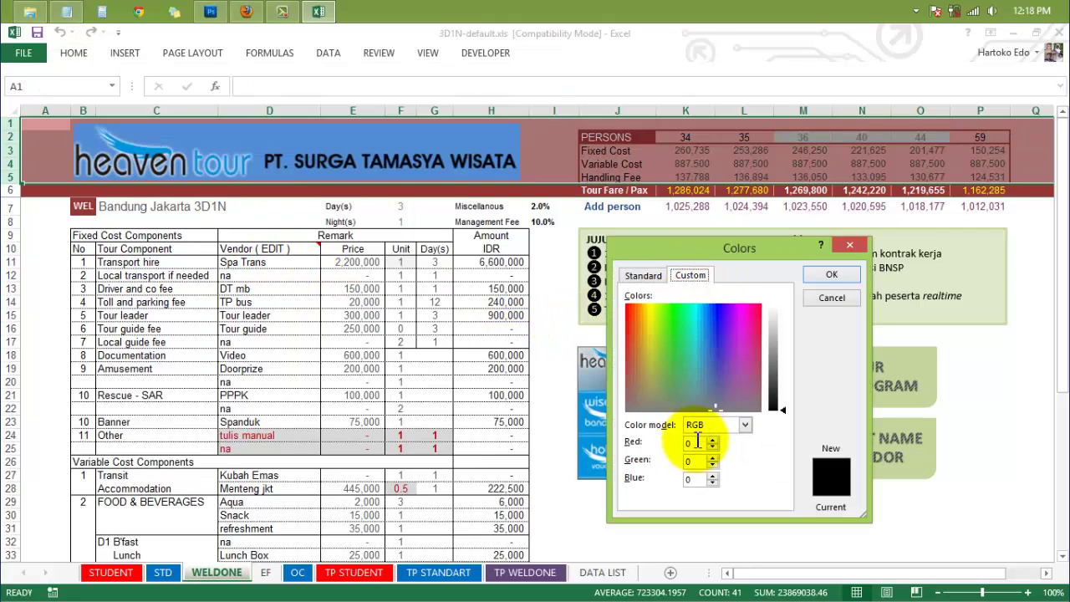
left_click(67, 12)
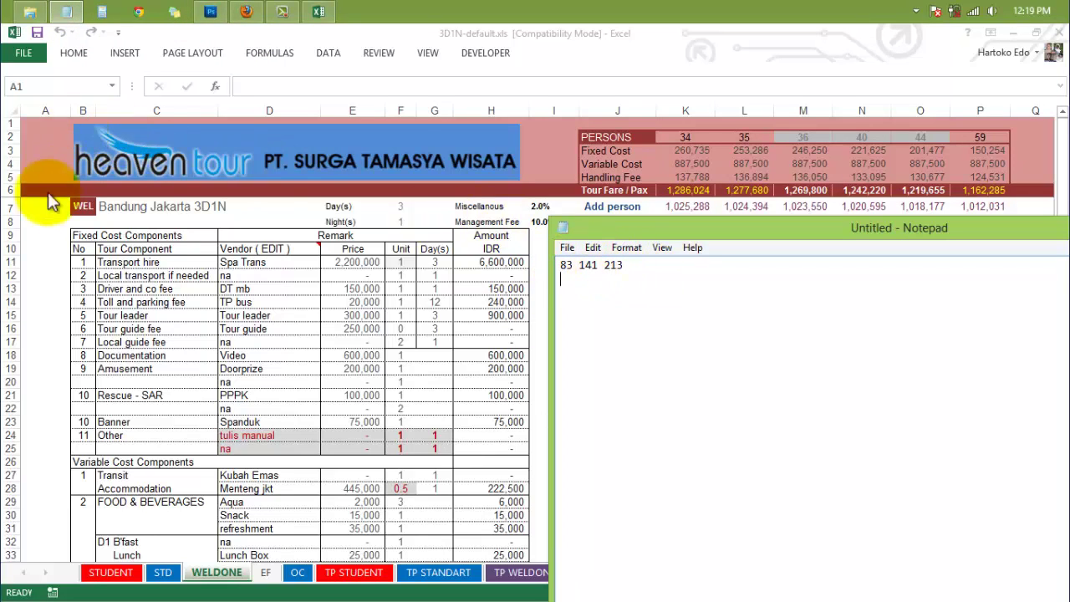
left_click(20, 215)
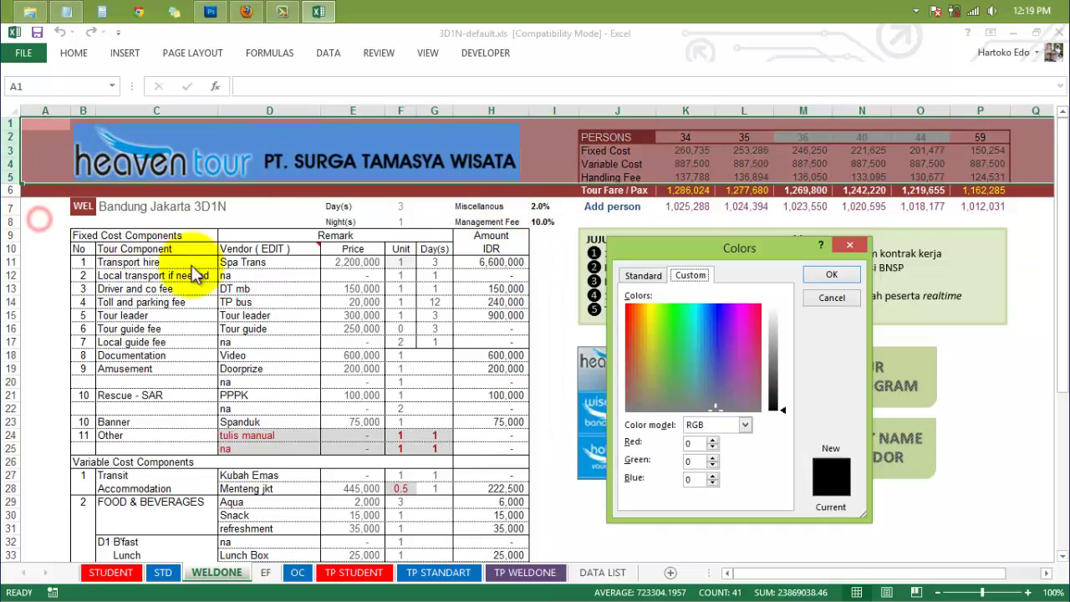
Fill rows 1 to 5 with the custom color red 83, green 141, blue 213.
double_click(695, 442)
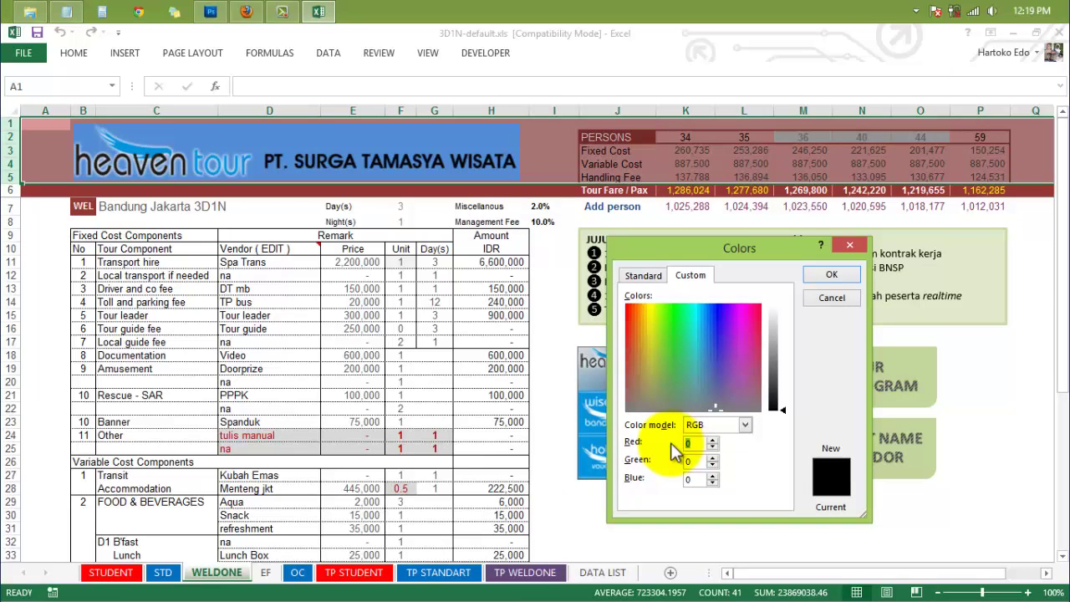
type("83")
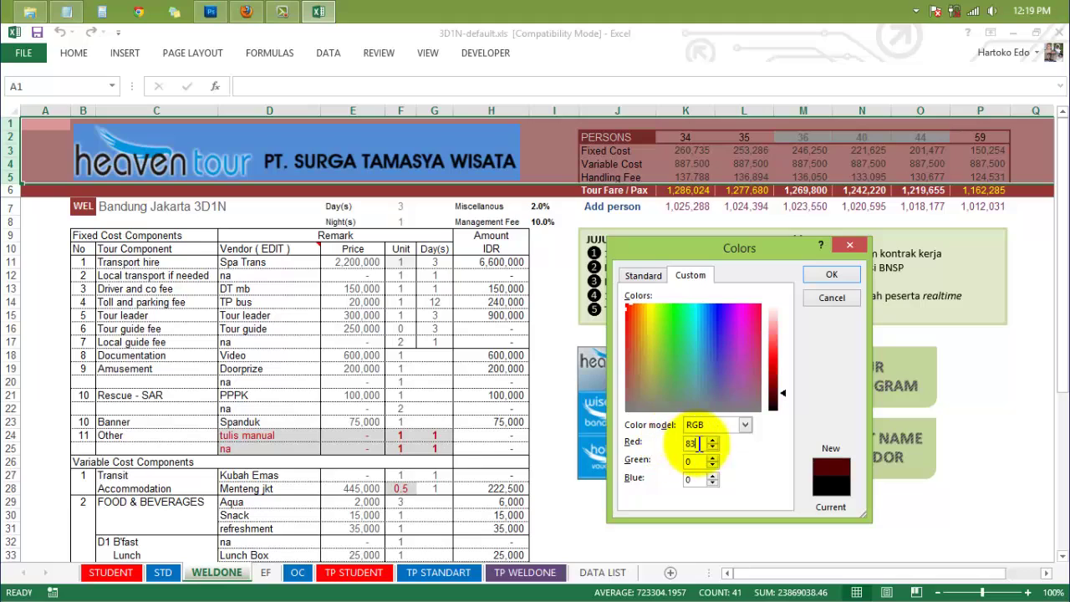
left_click(698, 458)
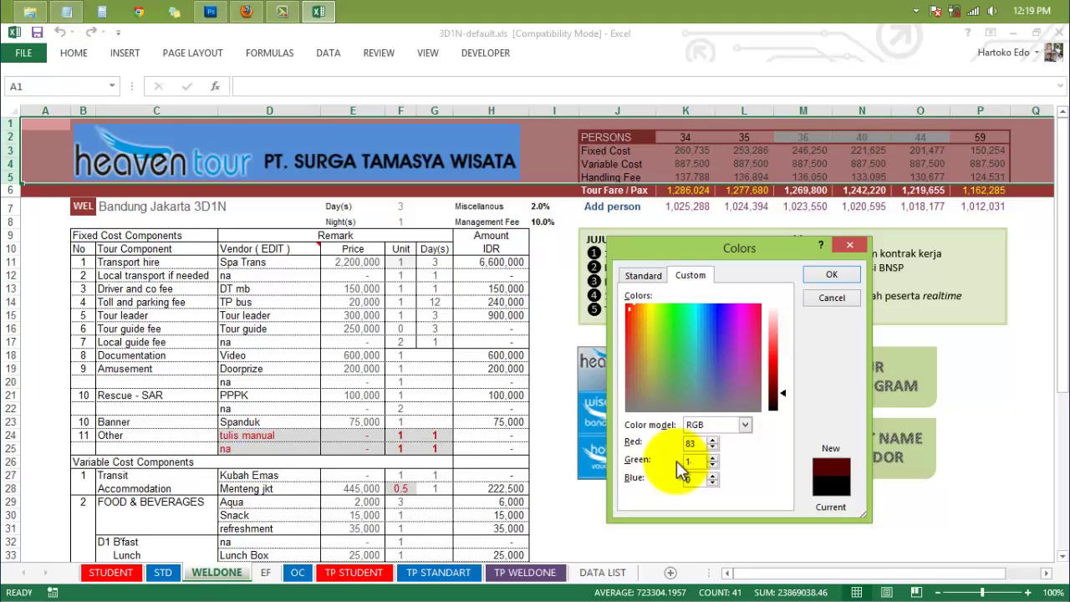
type("141")
left_click(693, 478)
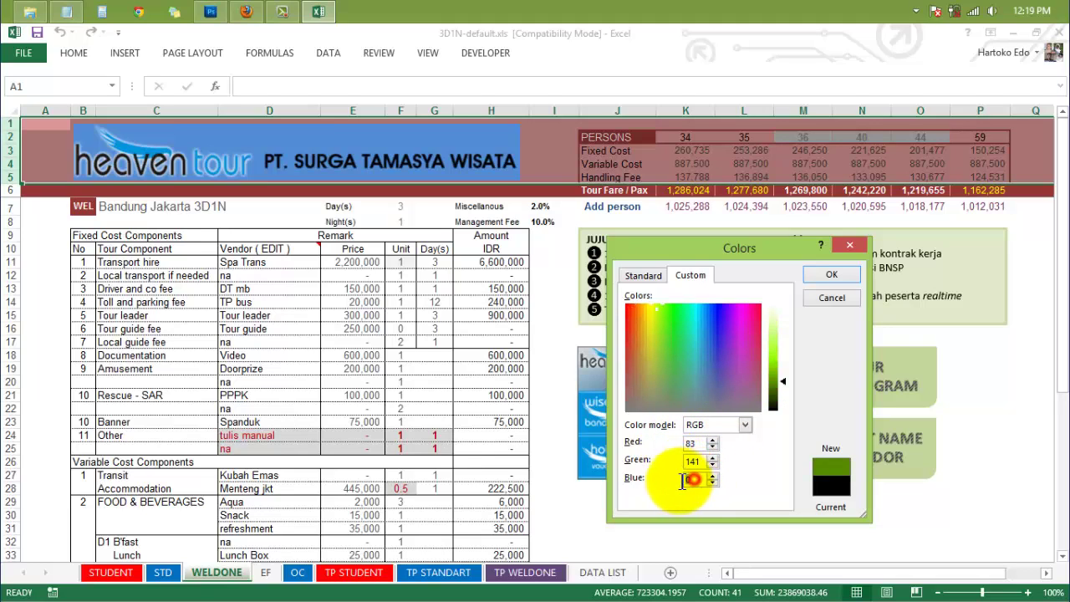
type("213")
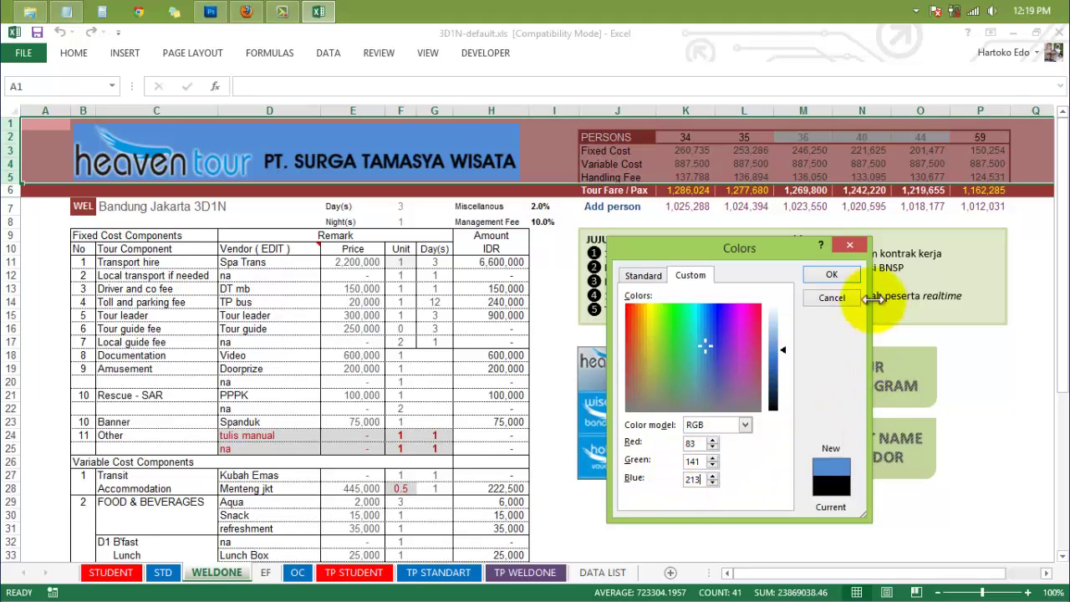
left_click(832, 273)
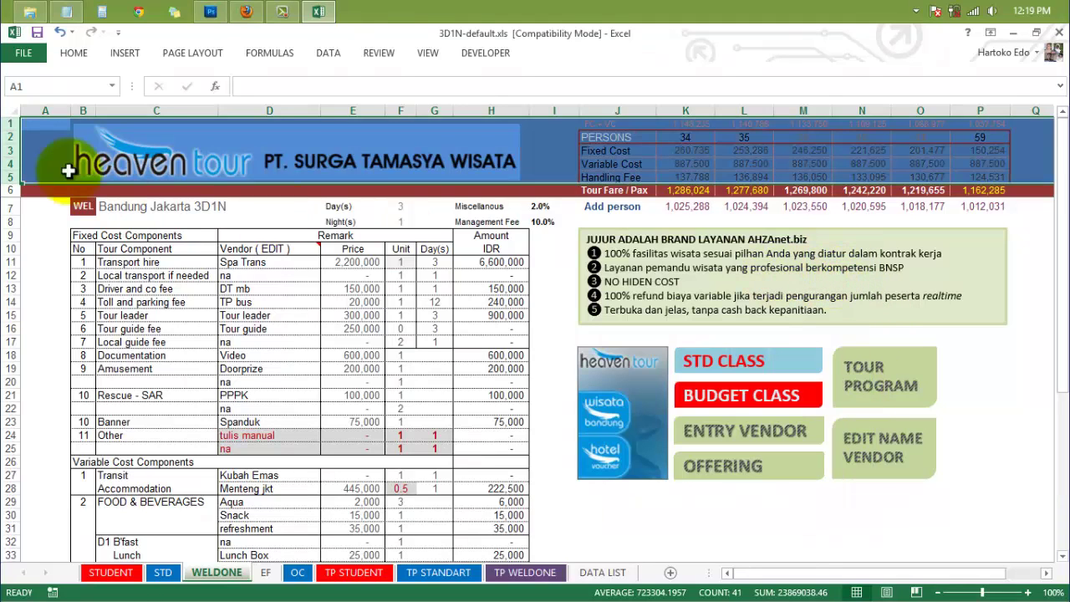
Reapply the recent blue fill to cell A3 and confirm its custom color as red 83, green 141, blue 213.
left_click(35, 152)
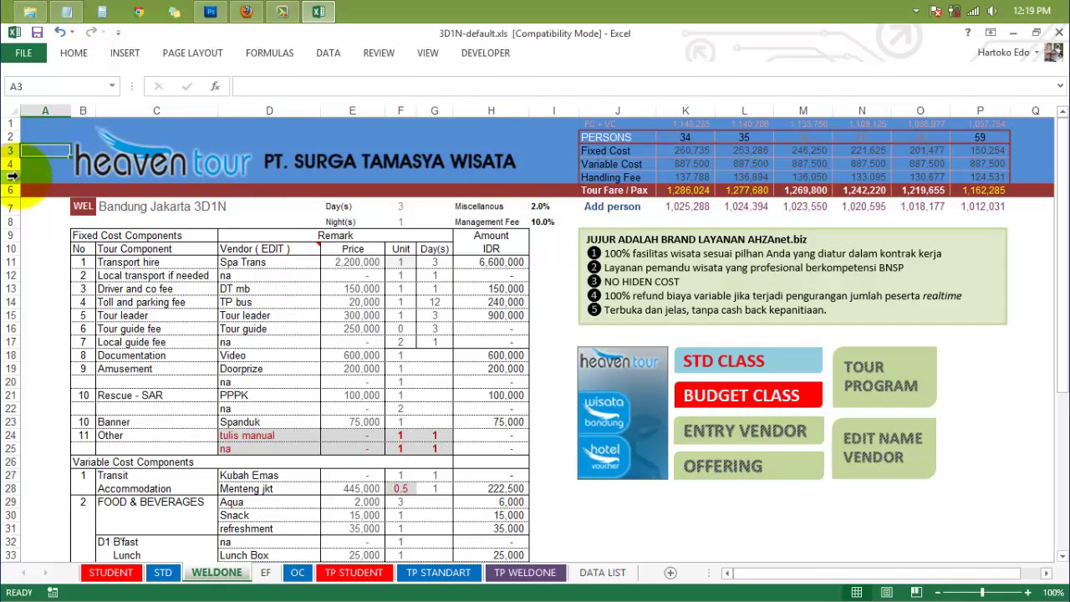
left_click(74, 53)
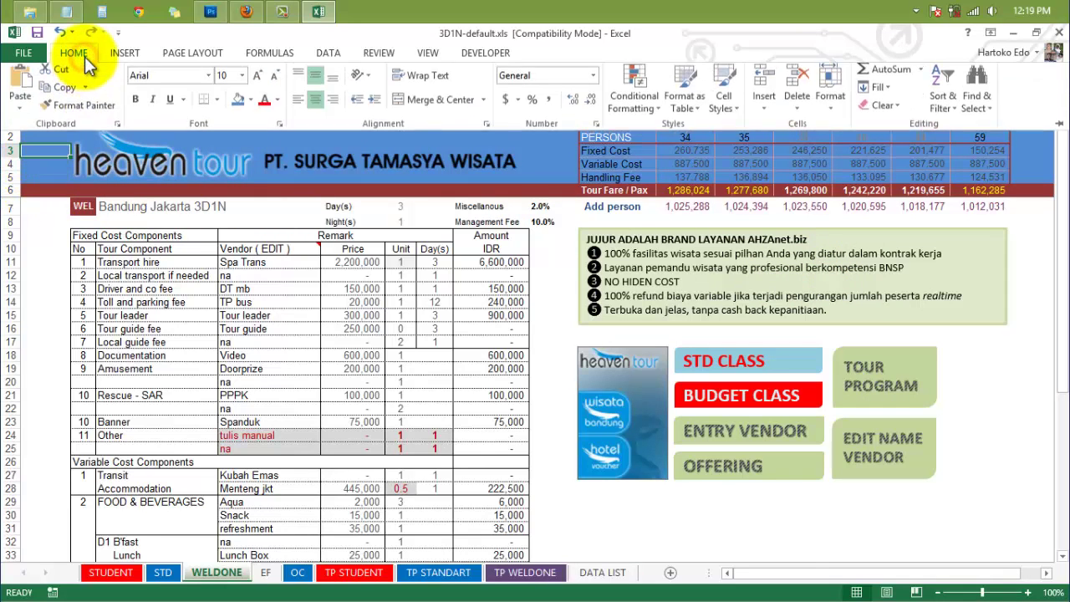
left_click(249, 107)
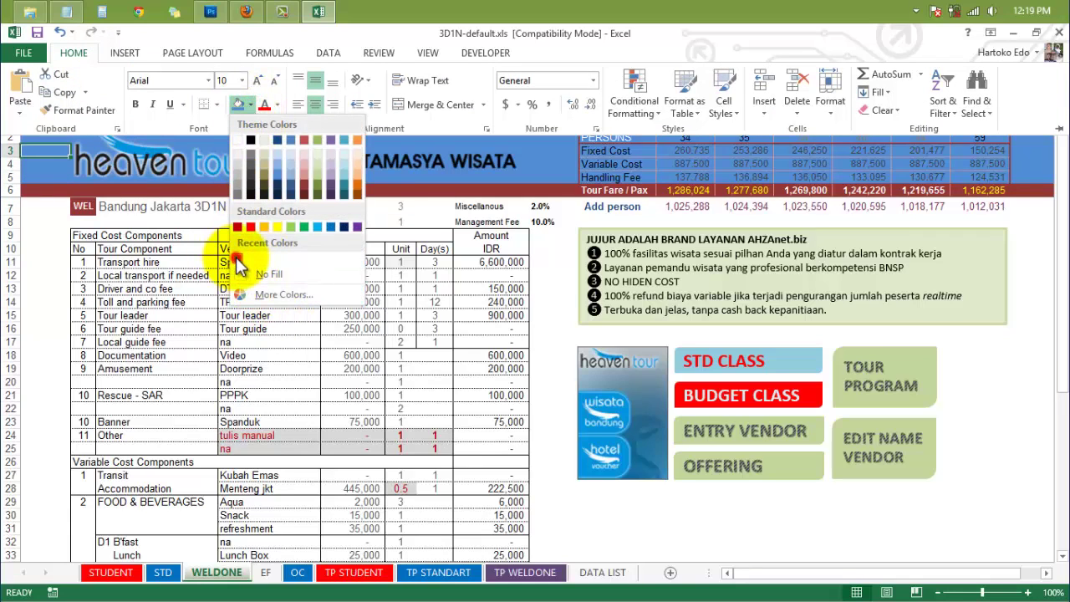
left_click(237, 258)
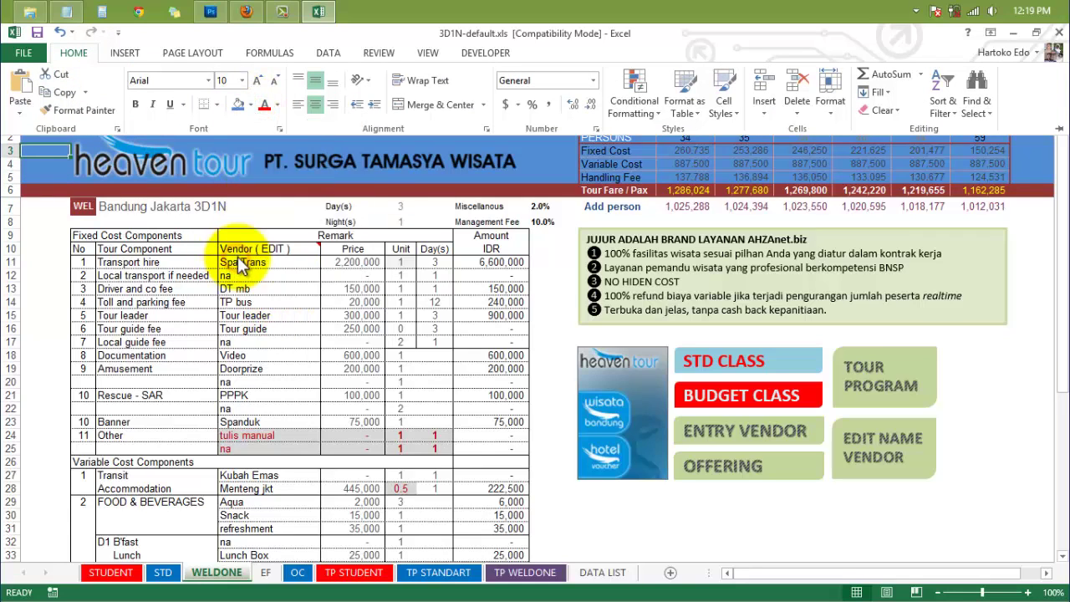
left_click(249, 105)
left_click(280, 300)
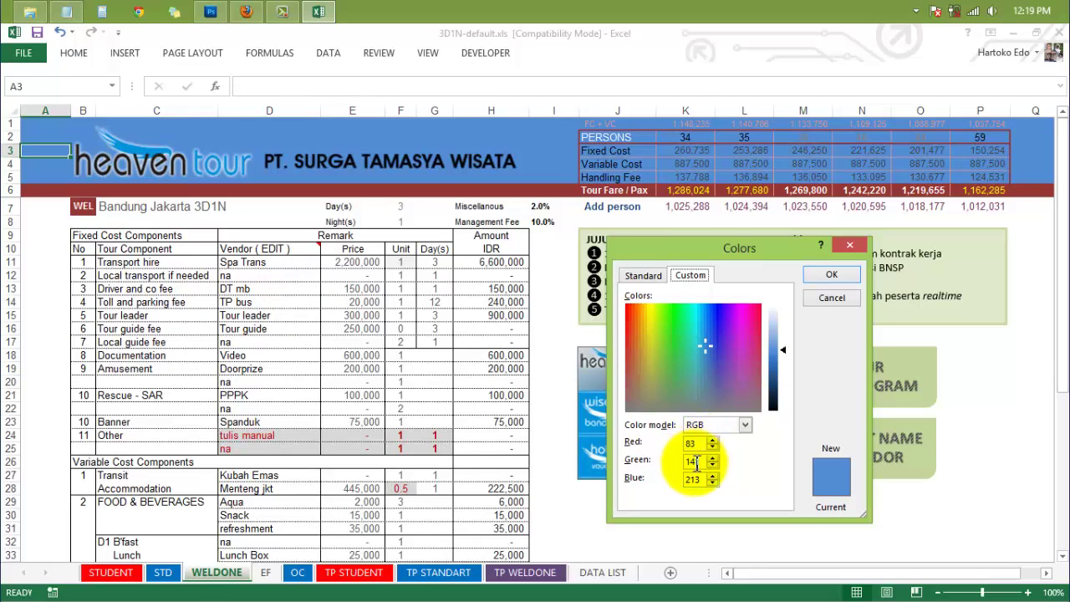
left_click(832, 275)
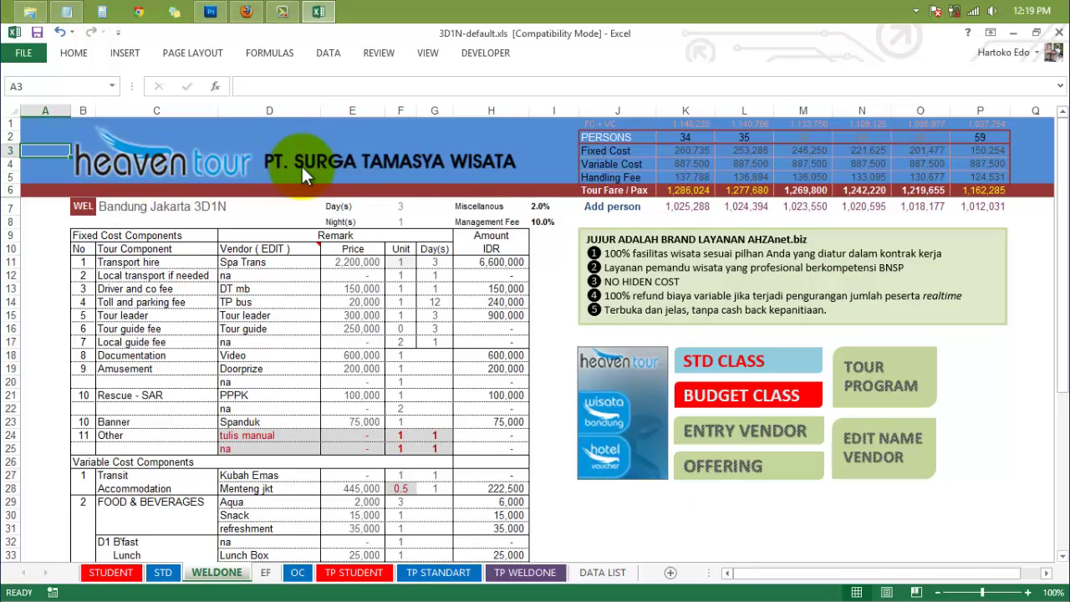
Change the font color of J1:P1 to the recent header blue and check the formulas in K1 and L1.
left_click(587, 123)
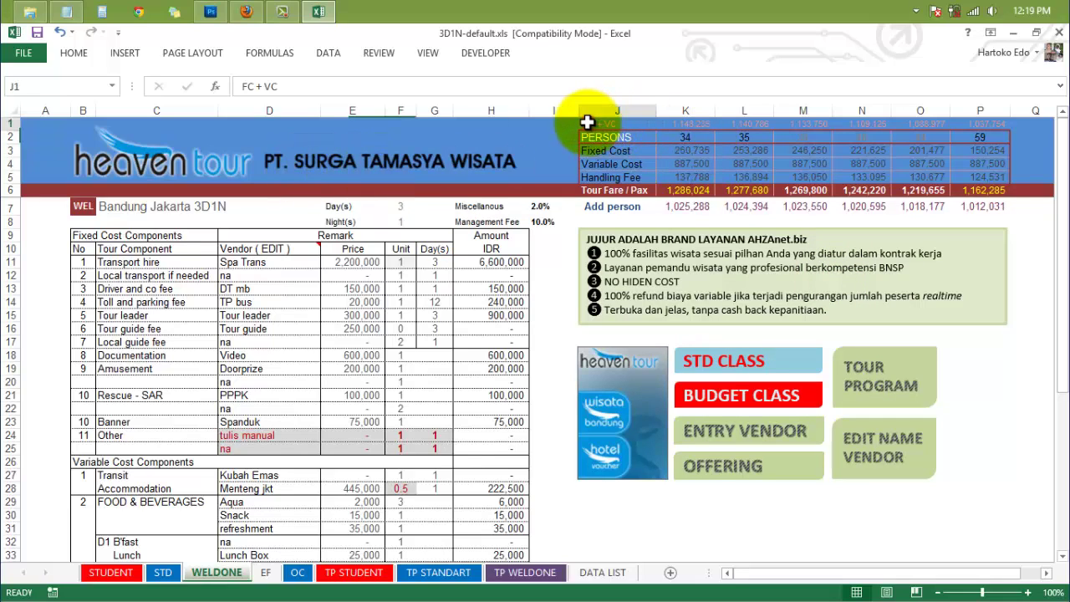
left_click(995, 123, "shift")
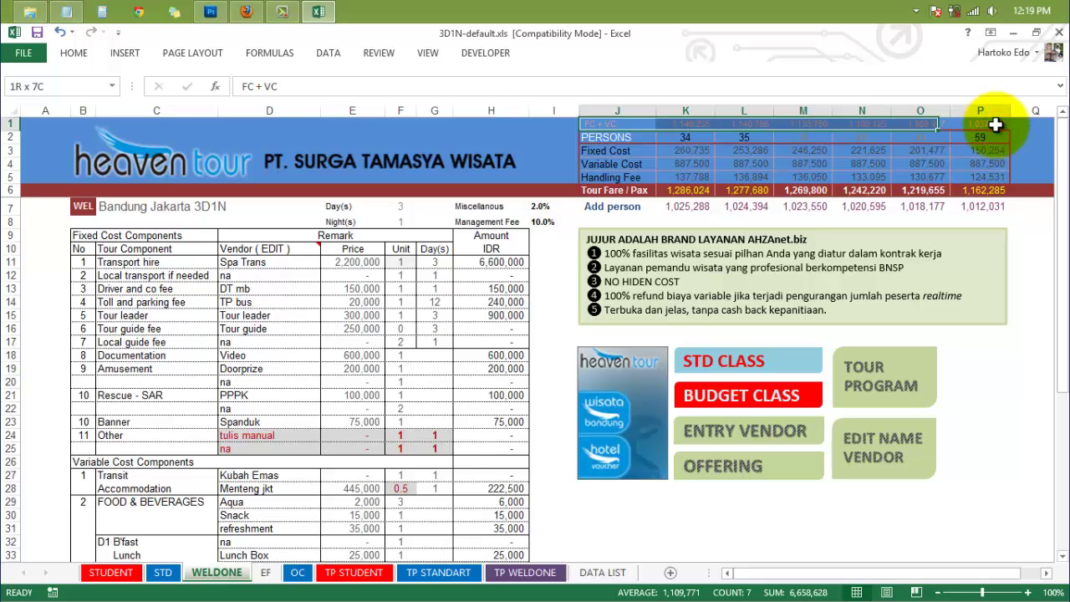
left_click(76, 52)
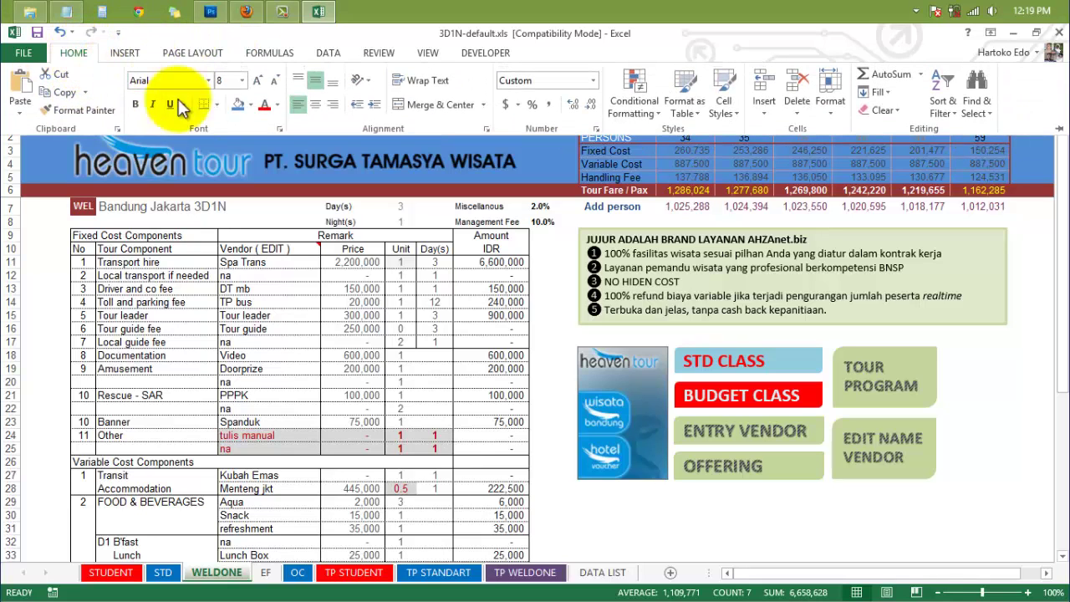
left_click(278, 106)
left_click(266, 279)
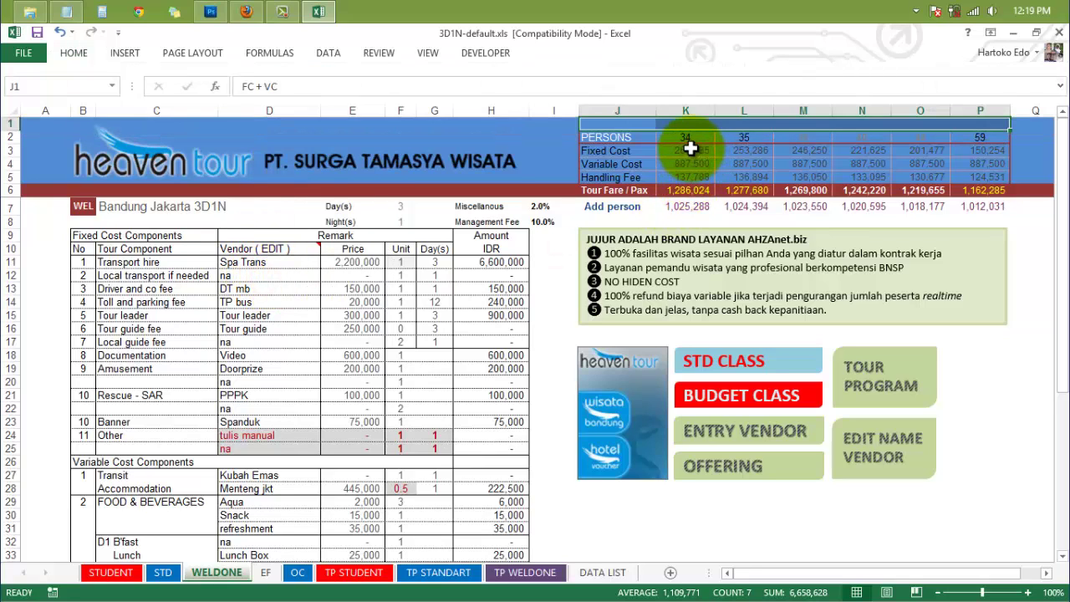
left_click(685, 123)
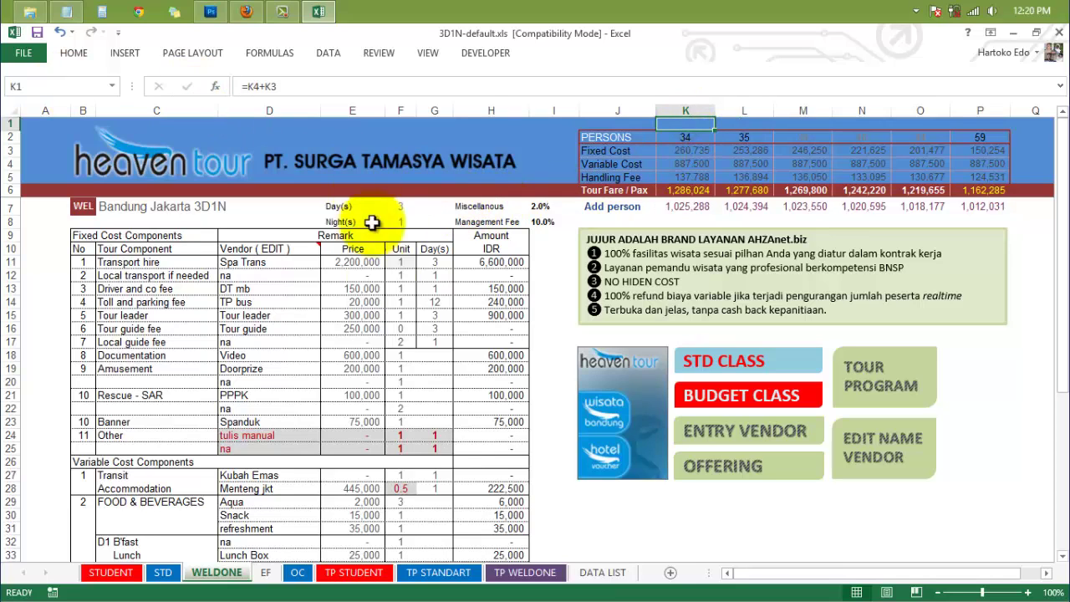
left_click(743, 122)
left_click(687, 122)
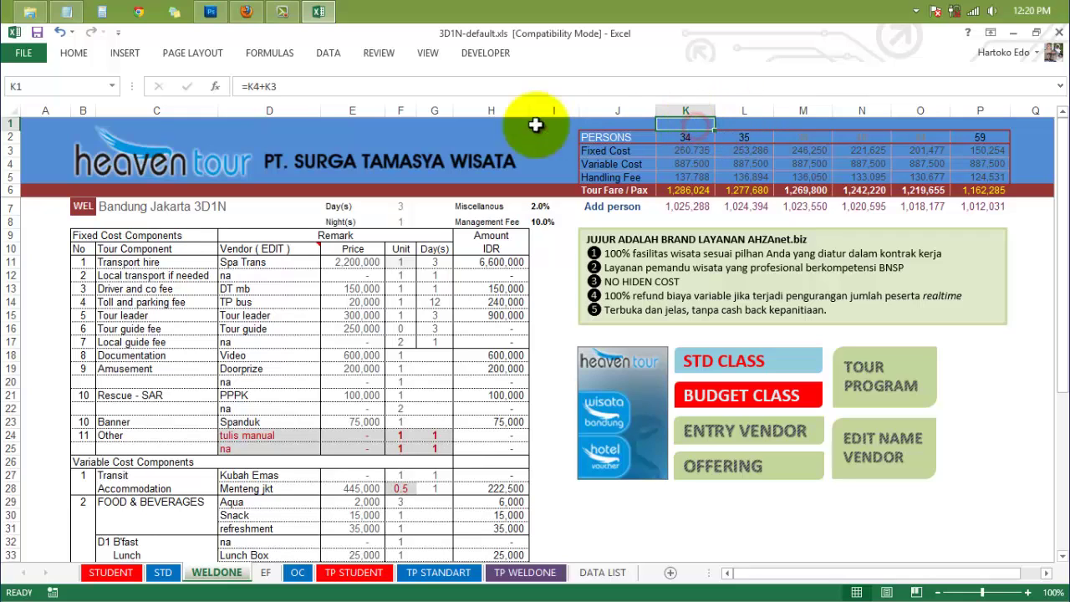
Open the protection settings for the WELDONE sheet and toggle the Edit objects and Edit scenarios permissions.
mouse_move(34, 14)
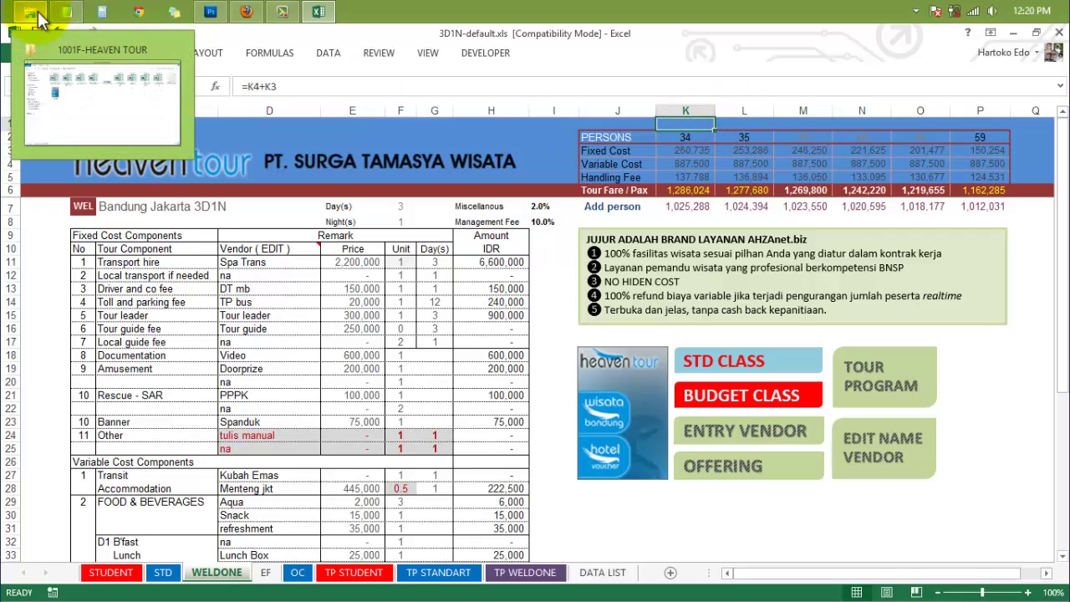
left_click(378, 54)
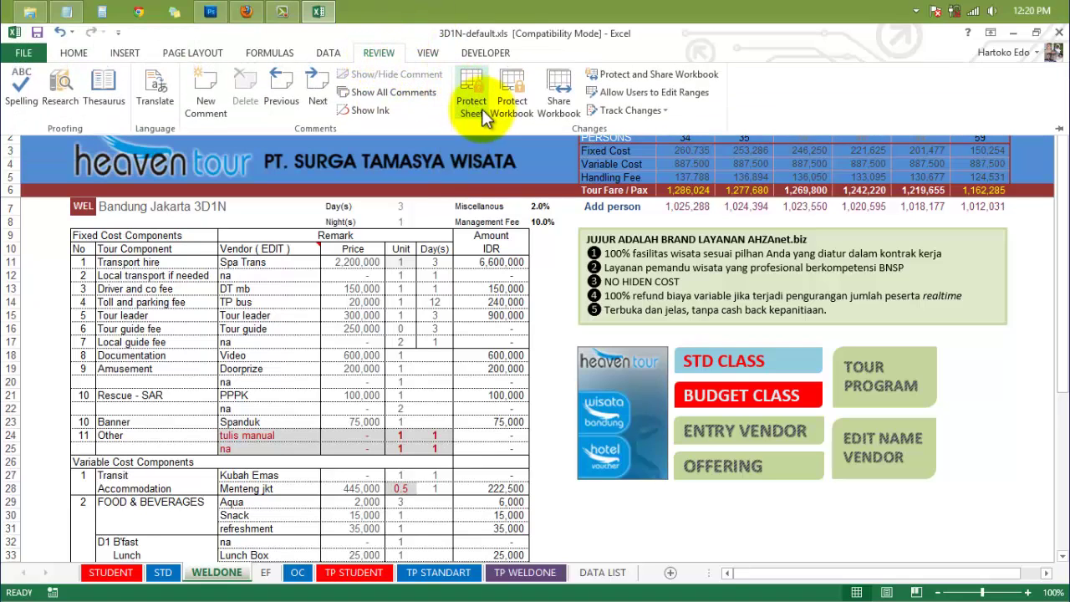
left_click(471, 83)
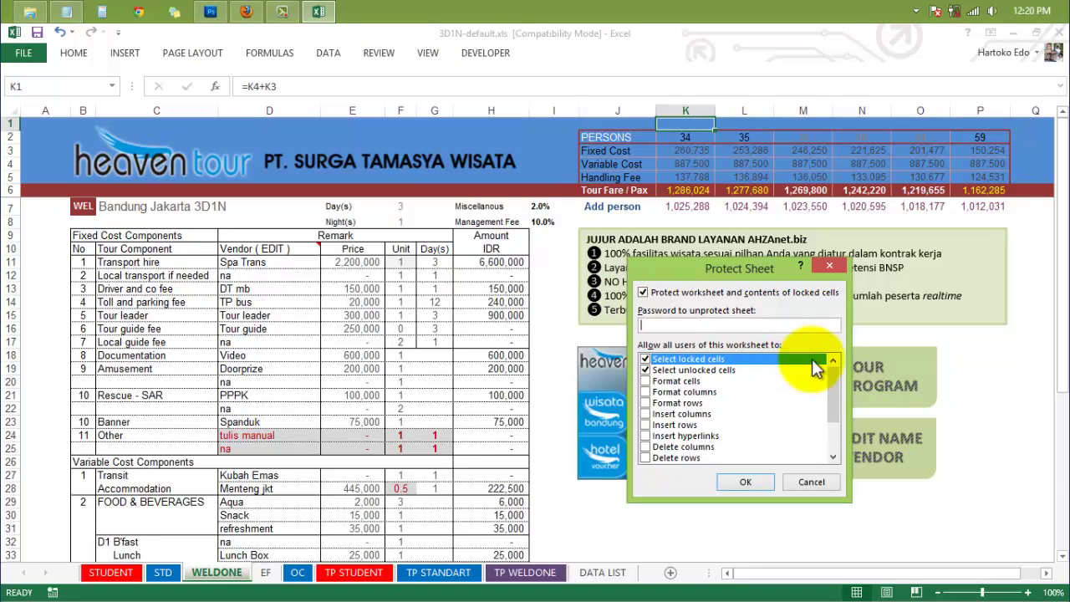
left_click_drag(836, 384, 827, 432)
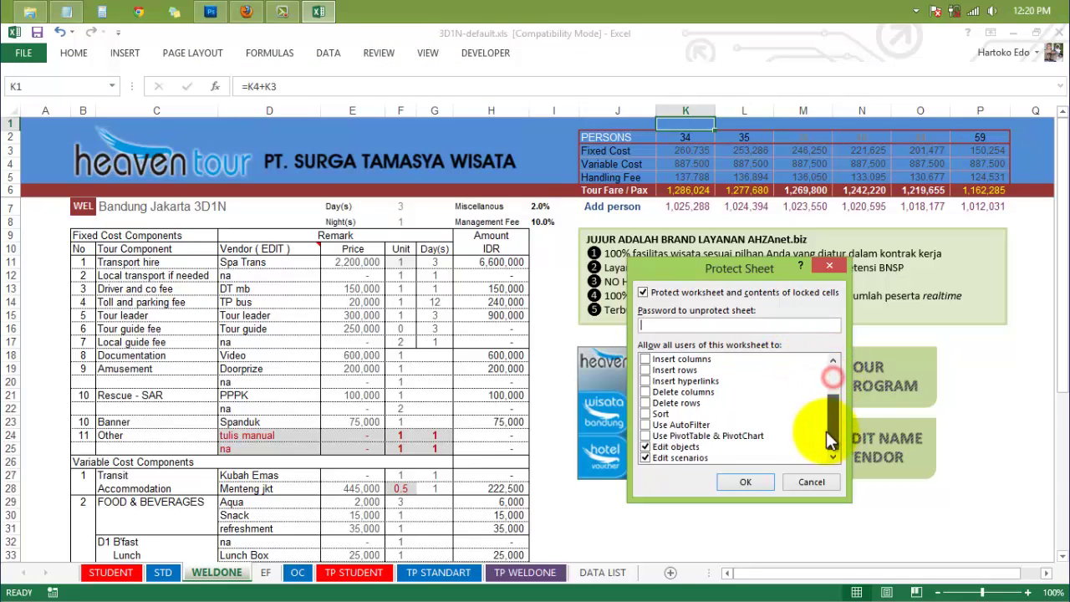
left_click(647, 446)
left_click(645, 457)
left_click_drag(842, 437, 834, 367)
Protect the WELDONE sheet by entering and confirming the unprotect password.
left_click(653, 322)
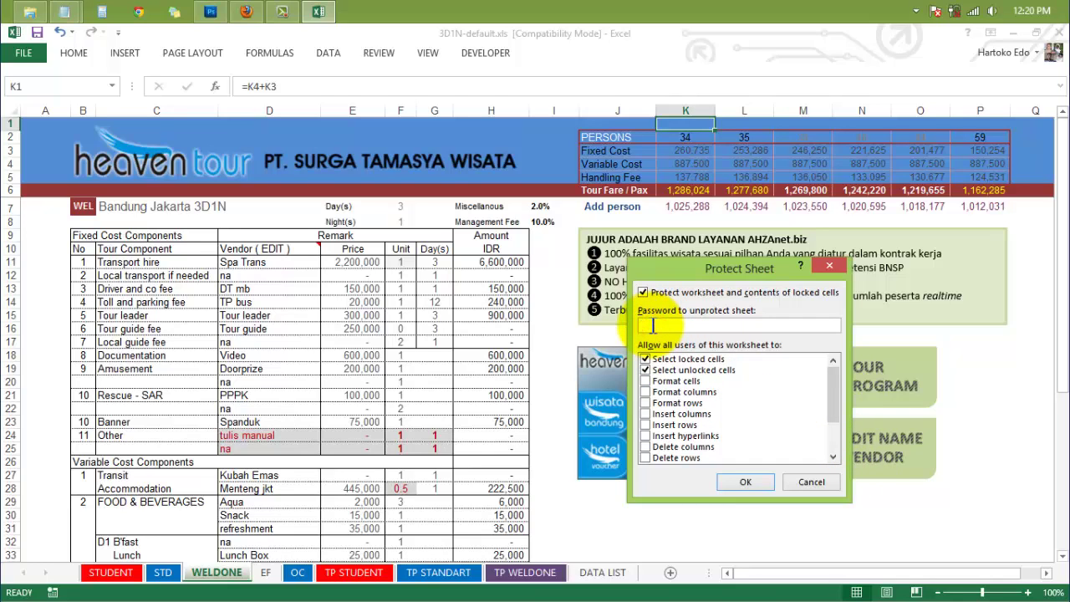
left_click(738, 483)
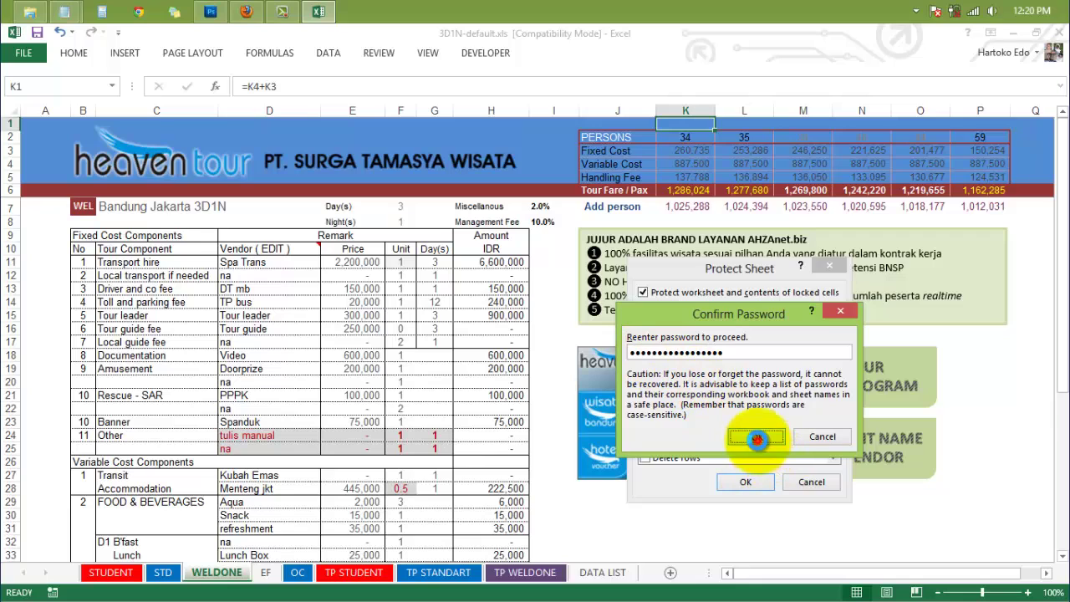
left_click(757, 437)
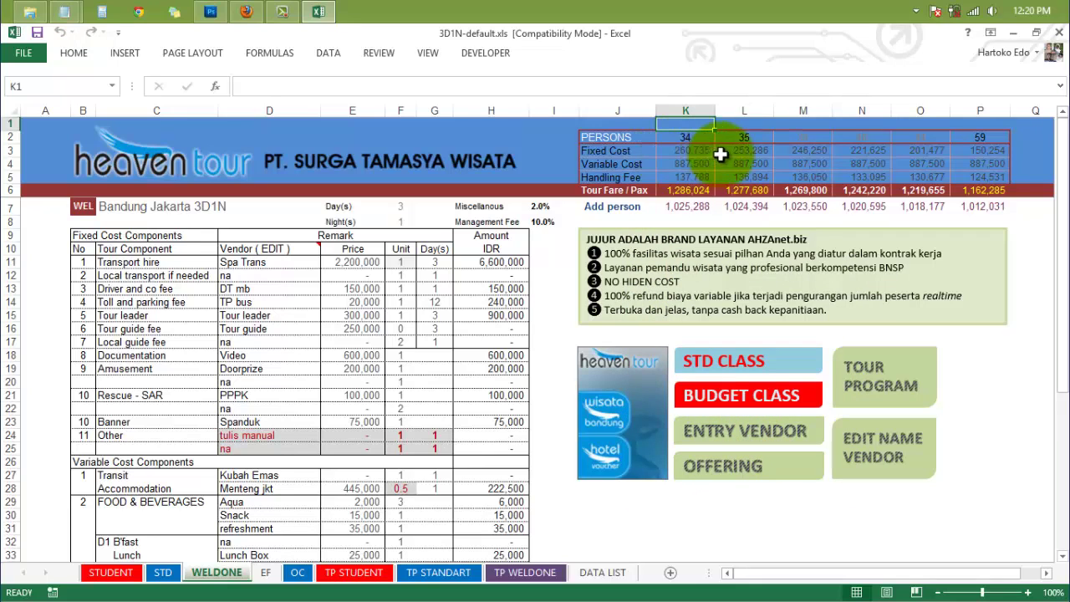
Check whether formulas are hidden in cells L1 to P1 and in the transport hire amount H11.
left_click(752, 123)
left_click(804, 123)
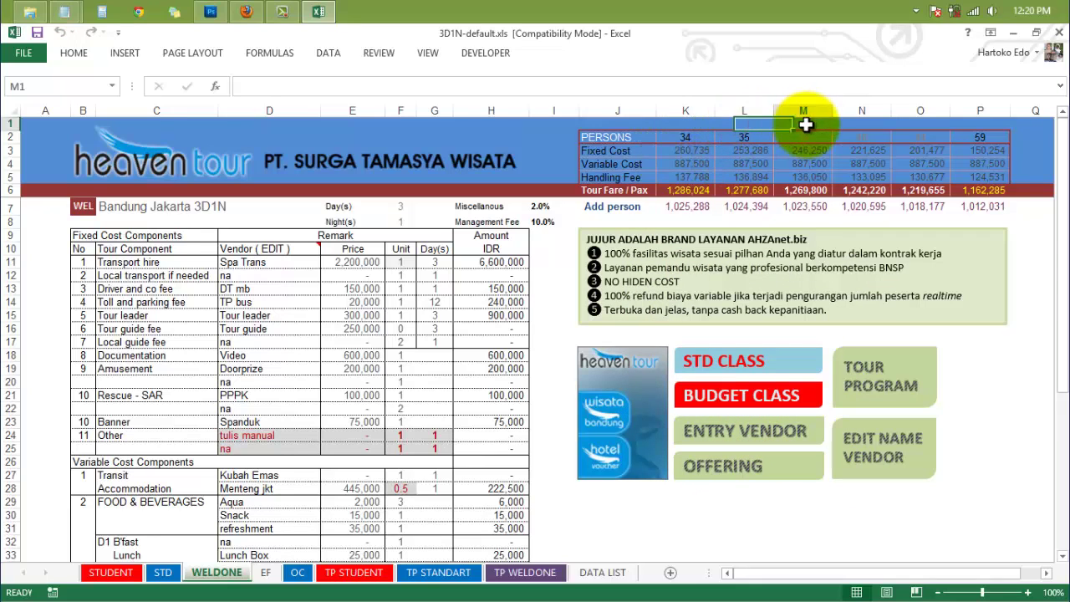
left_click(869, 124)
left_click(914, 125)
left_click(974, 122)
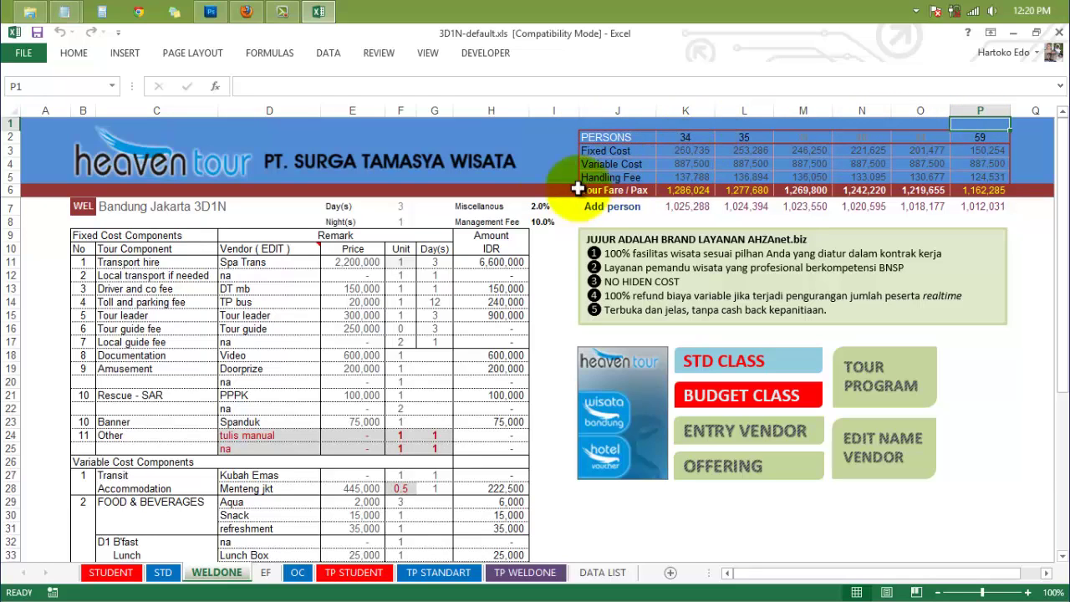
left_click(490, 263)
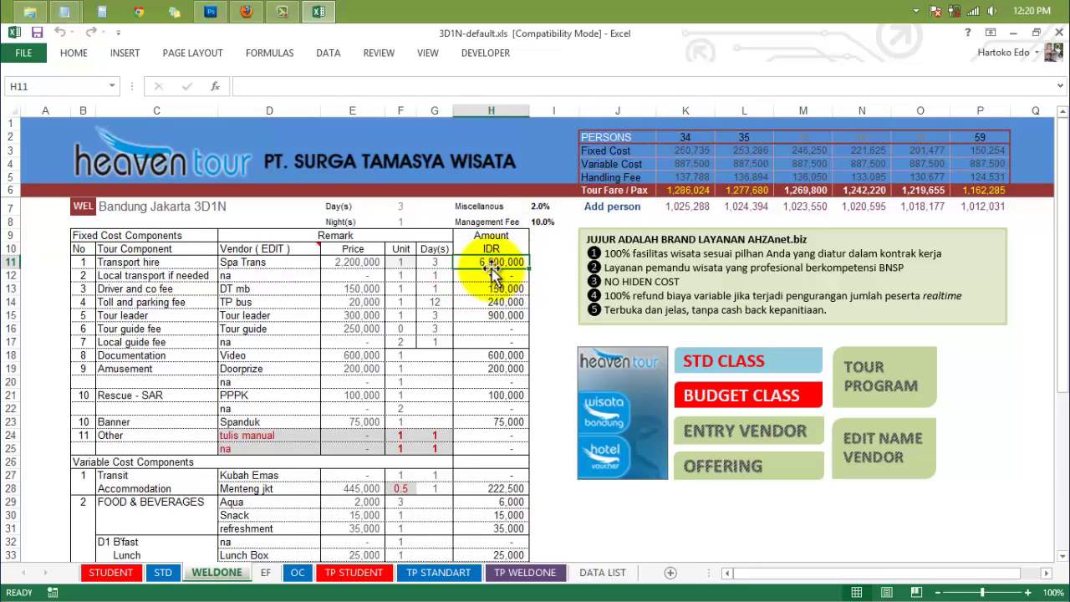
Inspect the Tour Fare / Pax cells K6 to M6, try to edit M6's formula, and dismiss the alert.
left_click(688, 191)
left_click(754, 191, "ctrl")
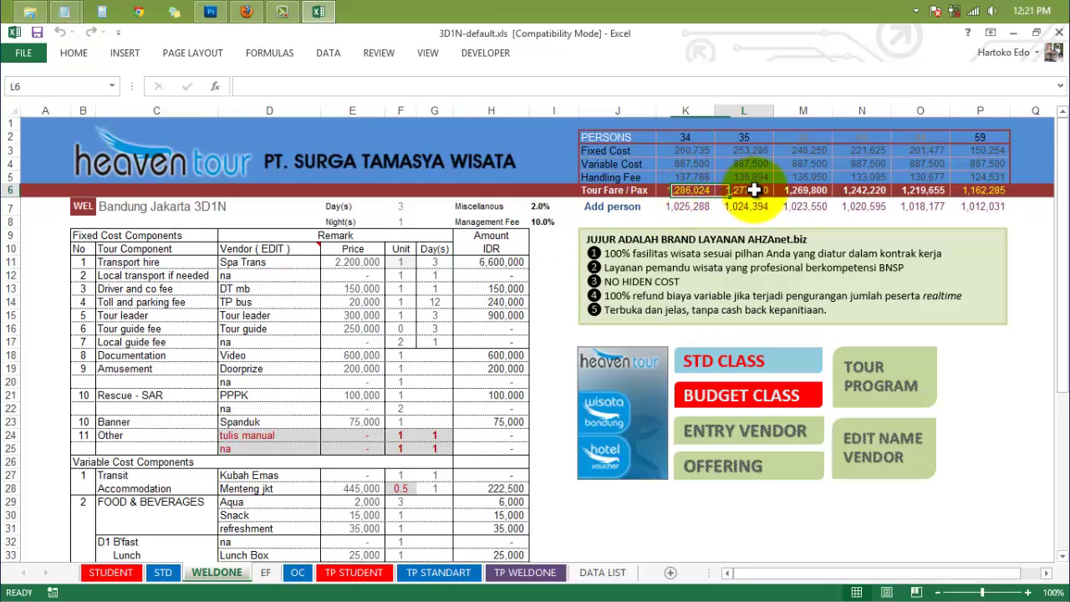
left_click(802, 190)
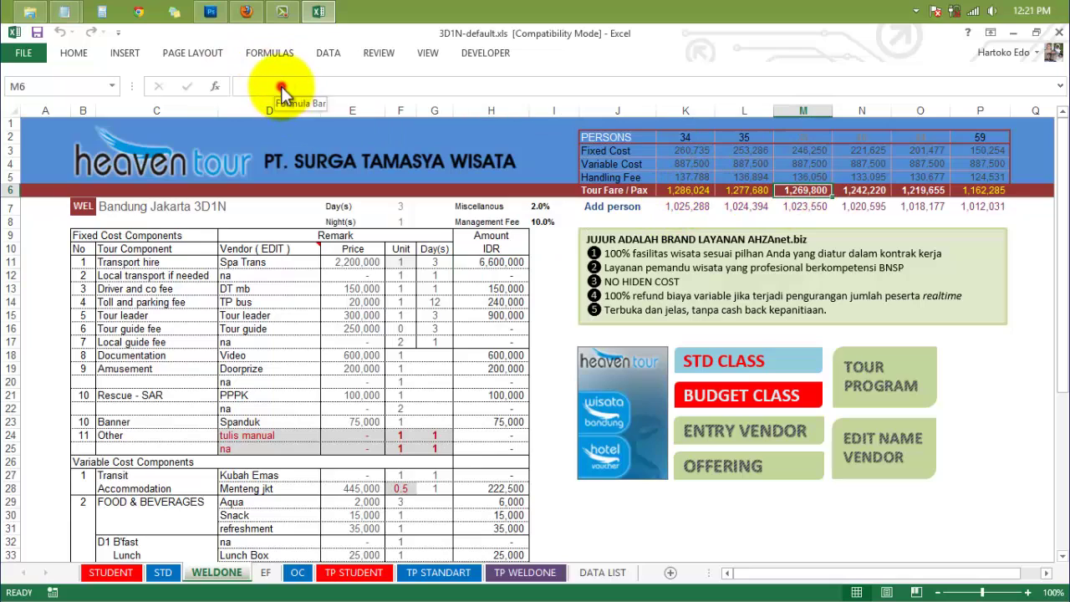
left_click(281, 87)
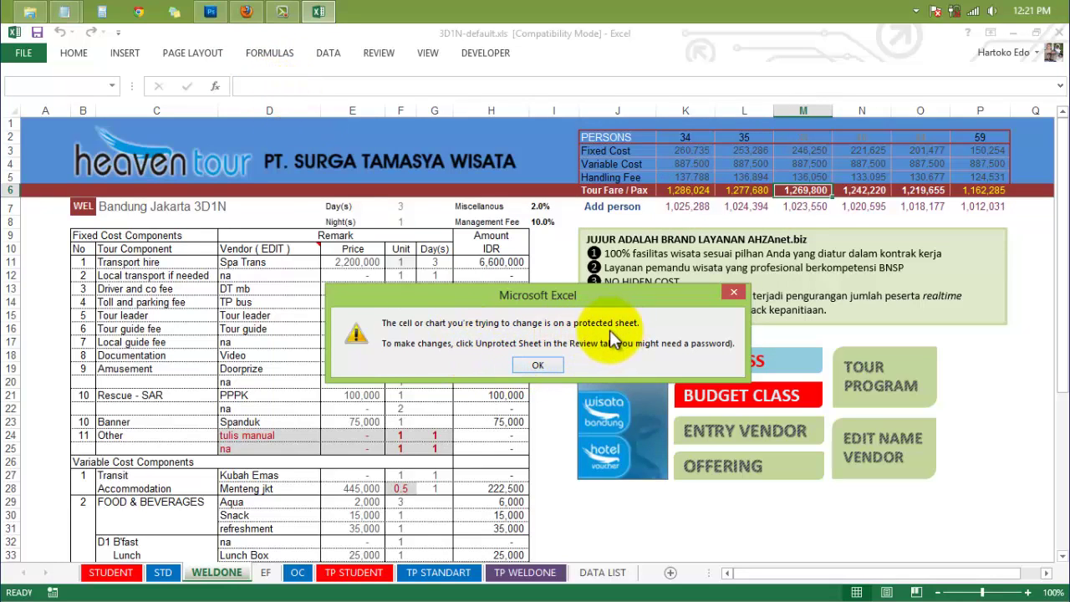
left_click(537, 366)
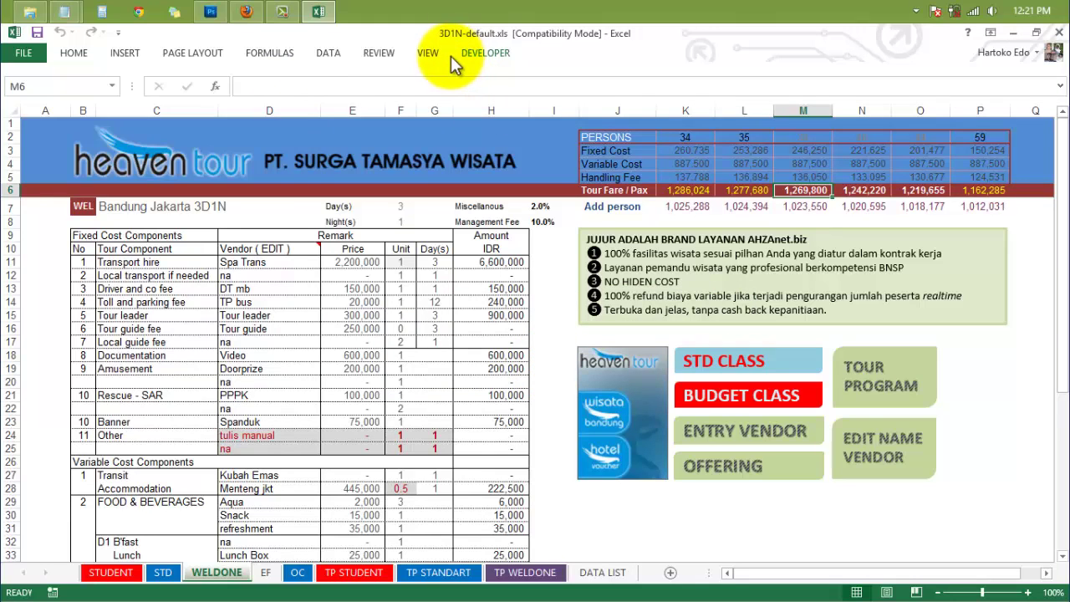
Unprotect the WELDONE sheet with its password and check the formula in cell K1.
left_click(379, 52)
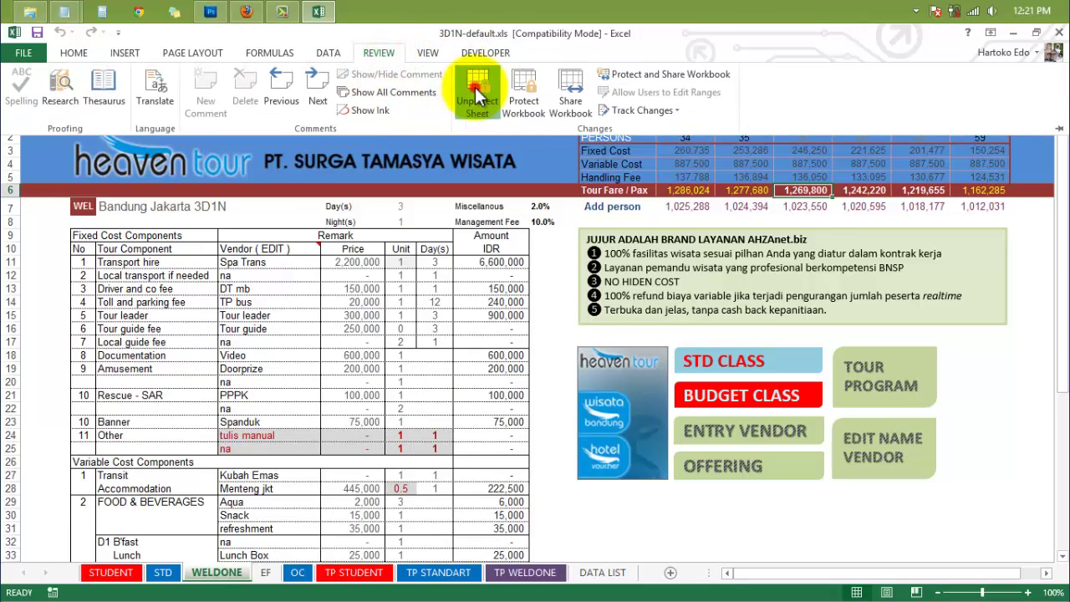
left_click(474, 86)
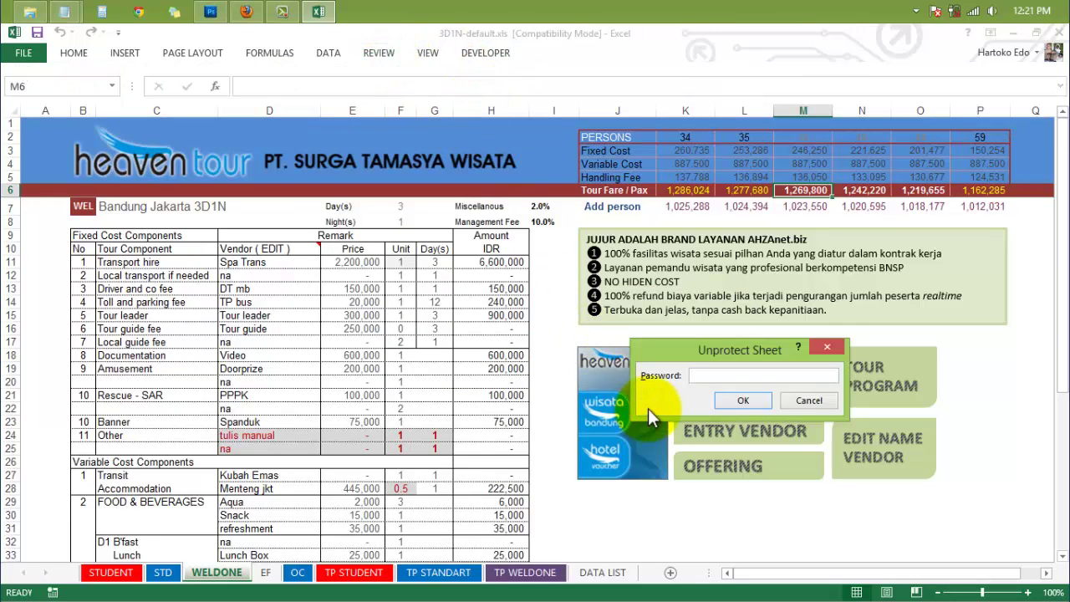
key("ctrl+v")
left_click(742, 398)
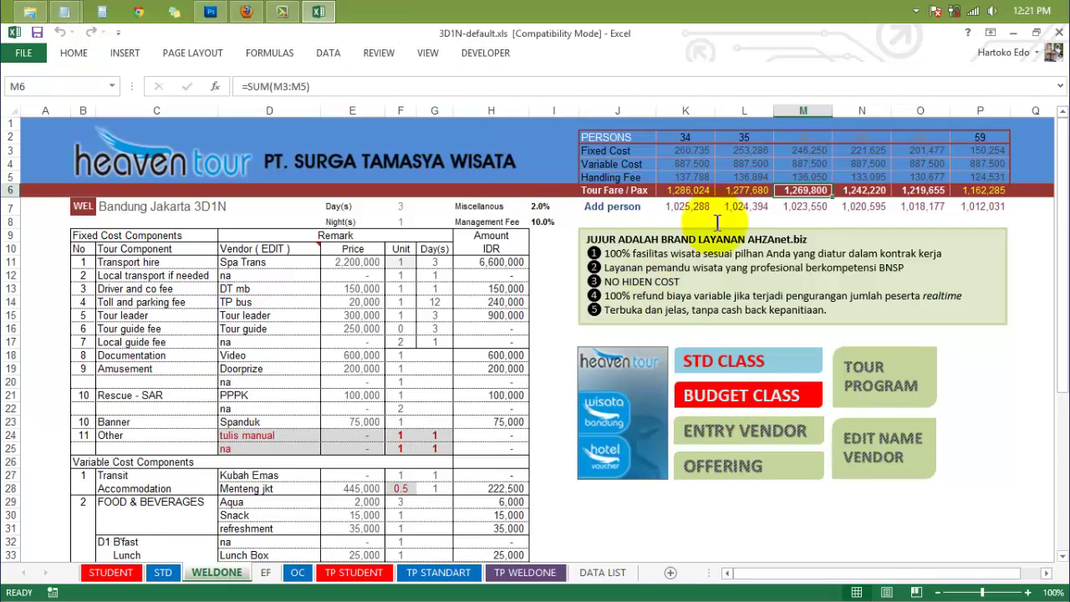
left_click(693, 122)
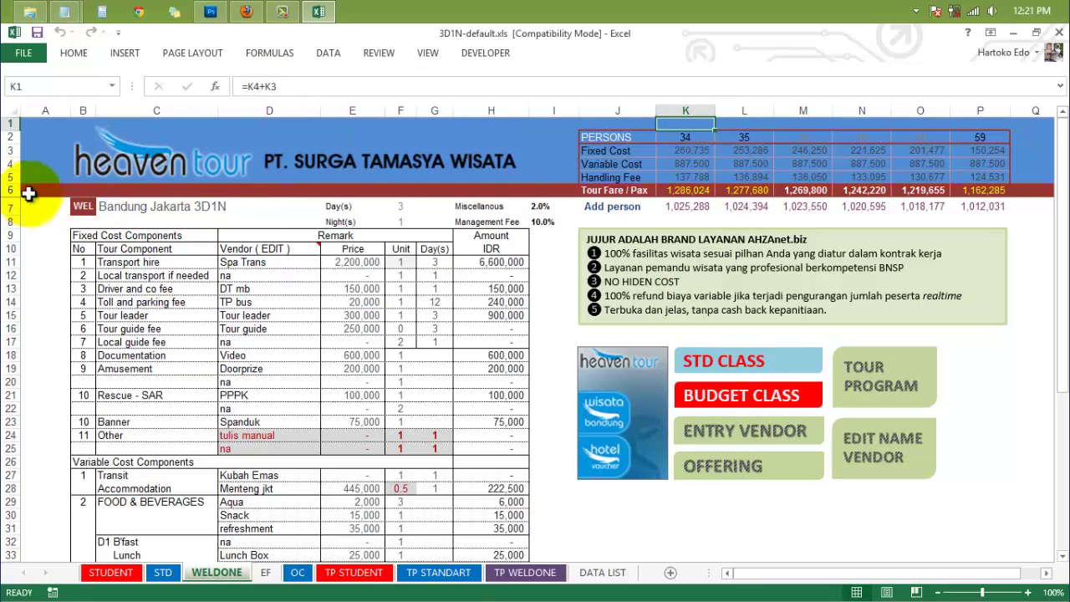
Select the whole Tour Fare / Pax row, row 6, on the WELDONE sheet.
left_click(14, 189)
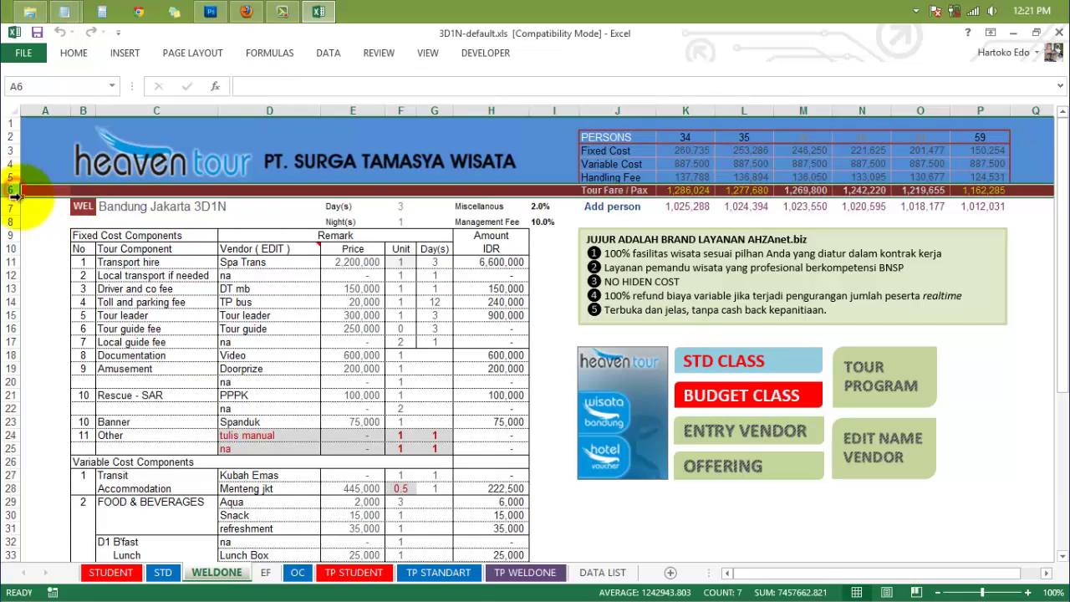